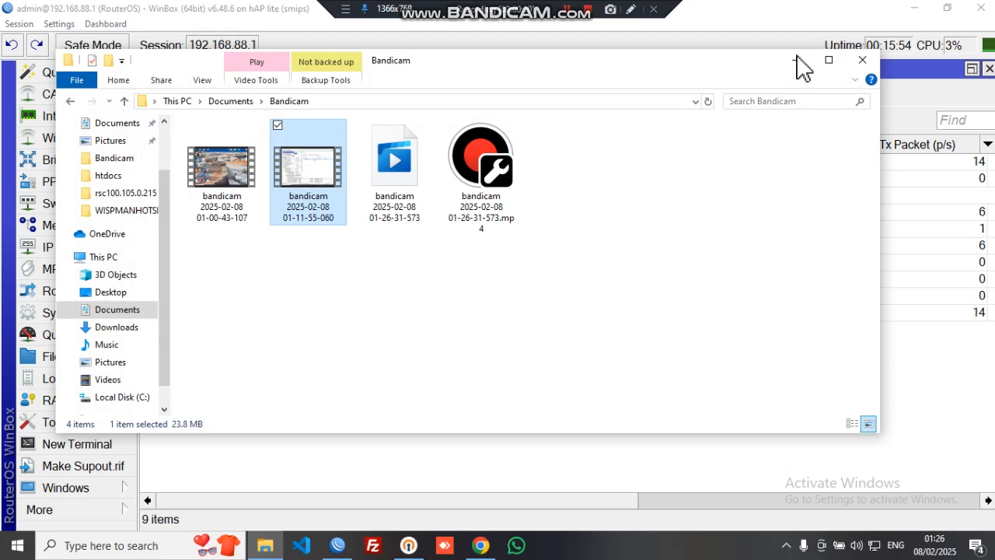
Browse Downloads > 100.105.0.215 > zipdir100.105.0.215 > rsc100.105.0.215 to list the pppoe script
{"action": "left_click", "coordinate": [796, 61]}
{"action": "left_click", "coordinate": [265, 544]}
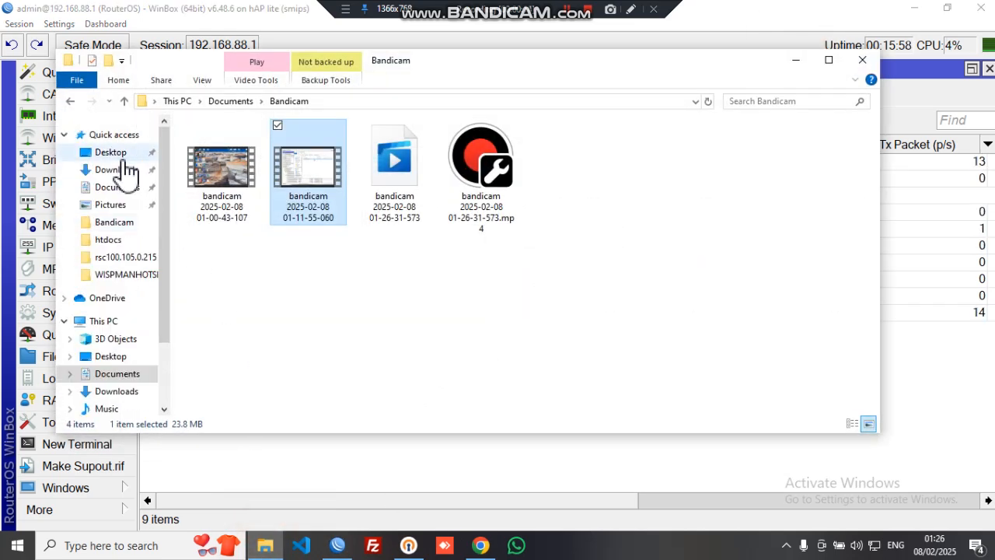
{"action": "left_click", "coordinate": [115, 167]}
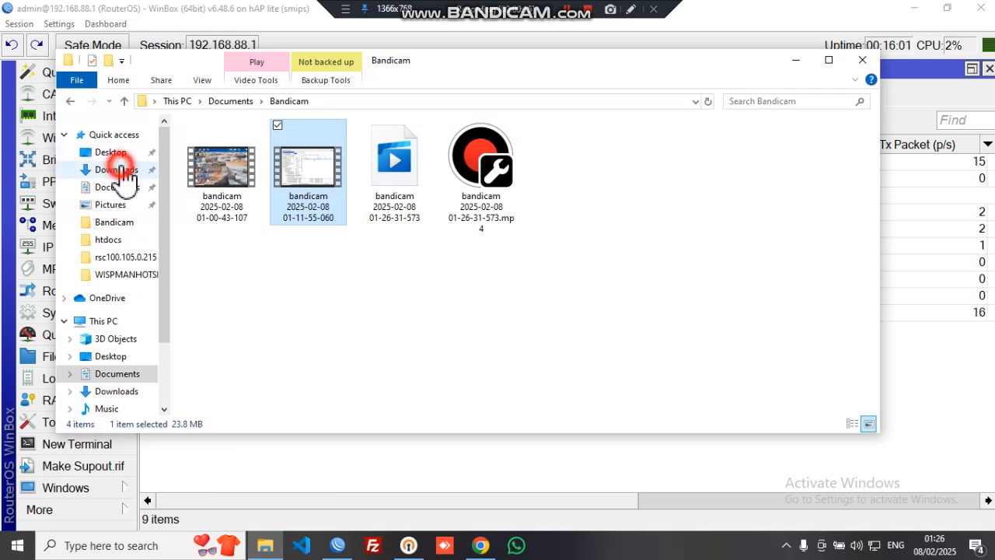
{"action": "left_click", "coordinate": [323, 169]}
{"action": "double_click", "coordinate": [324, 169]}
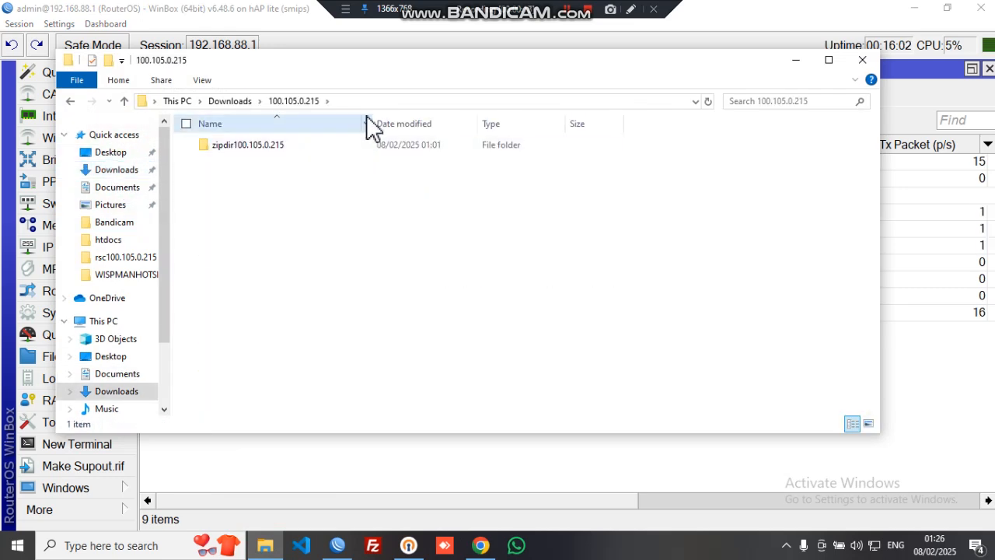
{"action": "left_click_drag", "start_coordinate": [462, 81], "coordinate": [738, 129]}
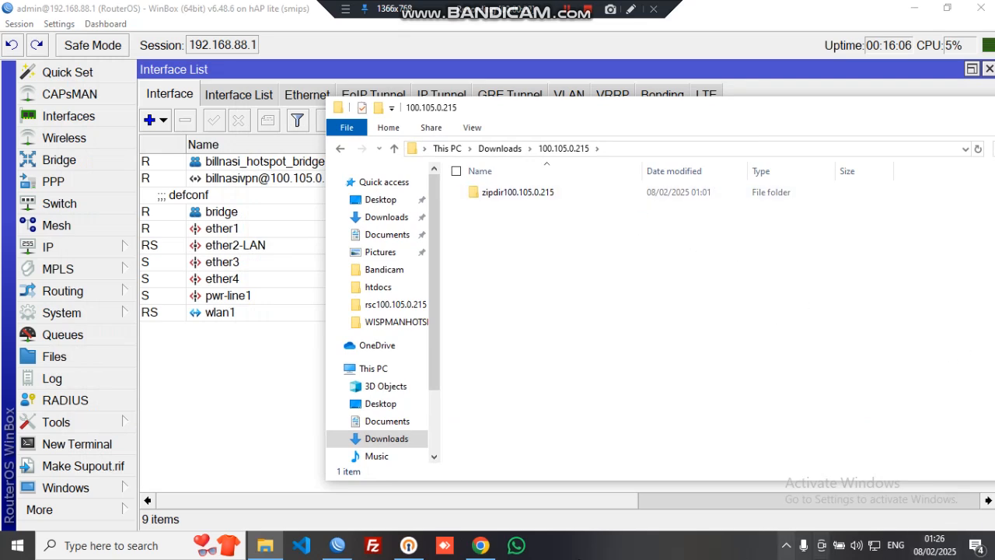
{"action": "double_click", "coordinate": [566, 196]}
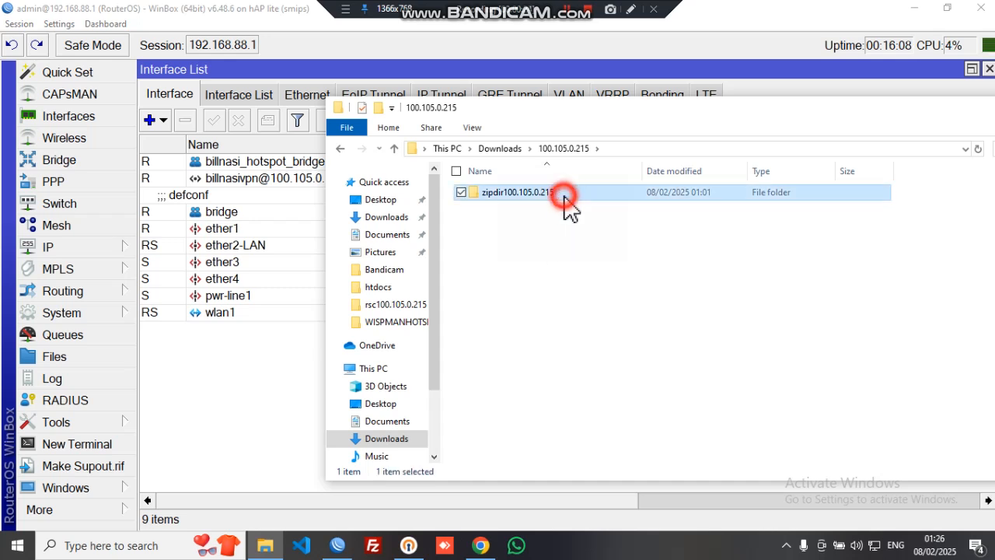
{"action": "left_click", "coordinate": [560, 221]}
{"action": "double_click", "coordinate": [560, 218]}
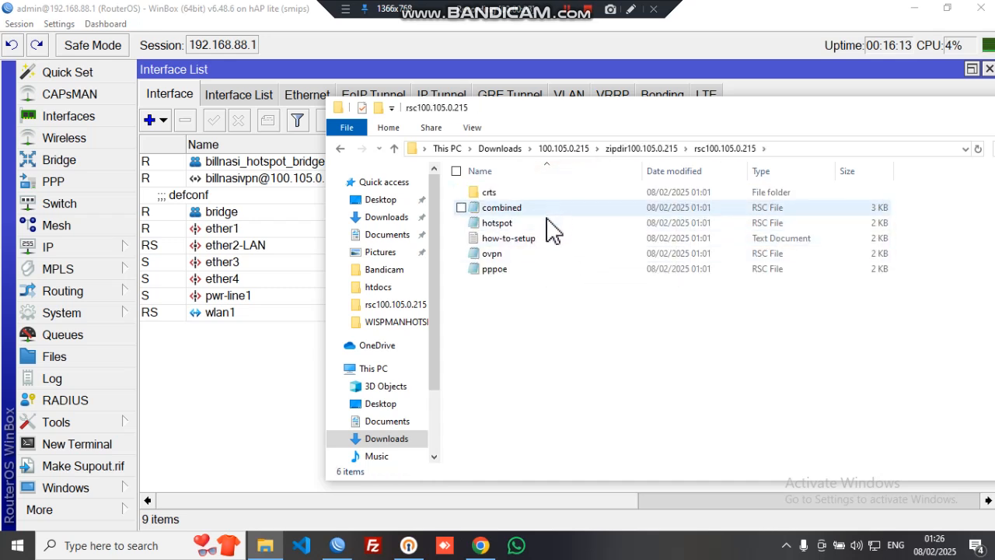
Open the pppoe script in Notepad, copy its entire text, and close Notepad
{"action": "double_click", "coordinate": [551, 270]}
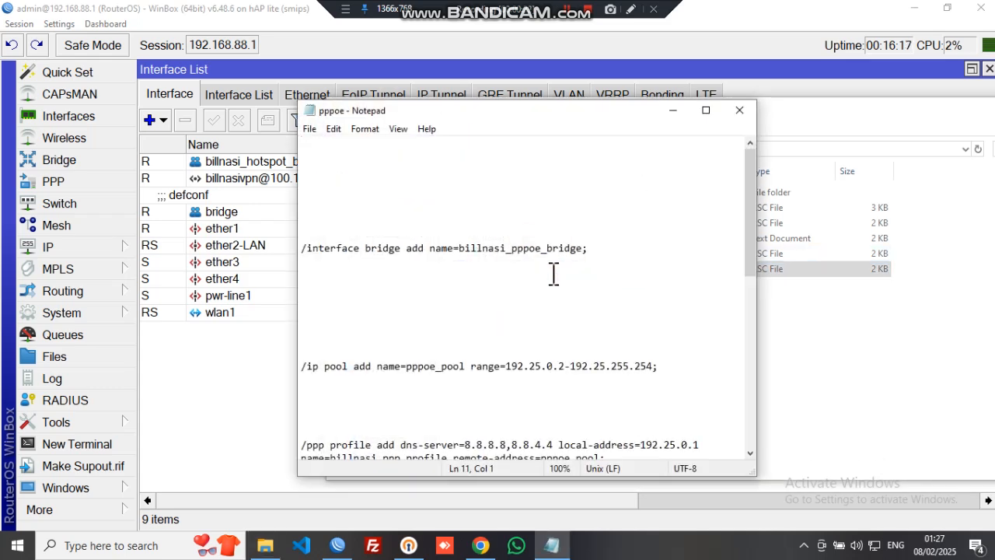
{"action": "right_click", "coordinate": [548, 273]}
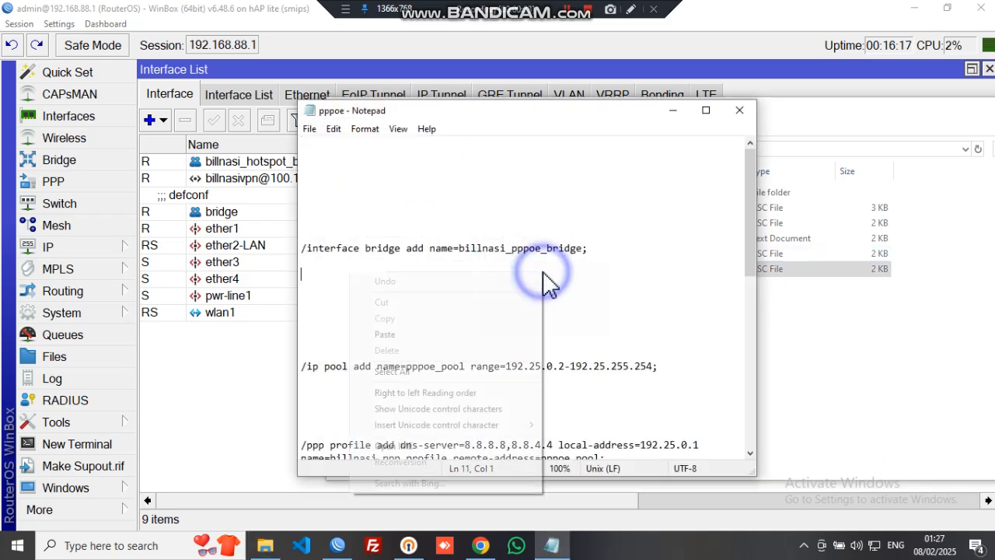
{"action": "left_click", "coordinate": [435, 381]}
{"action": "right_click", "coordinate": [493, 328]}
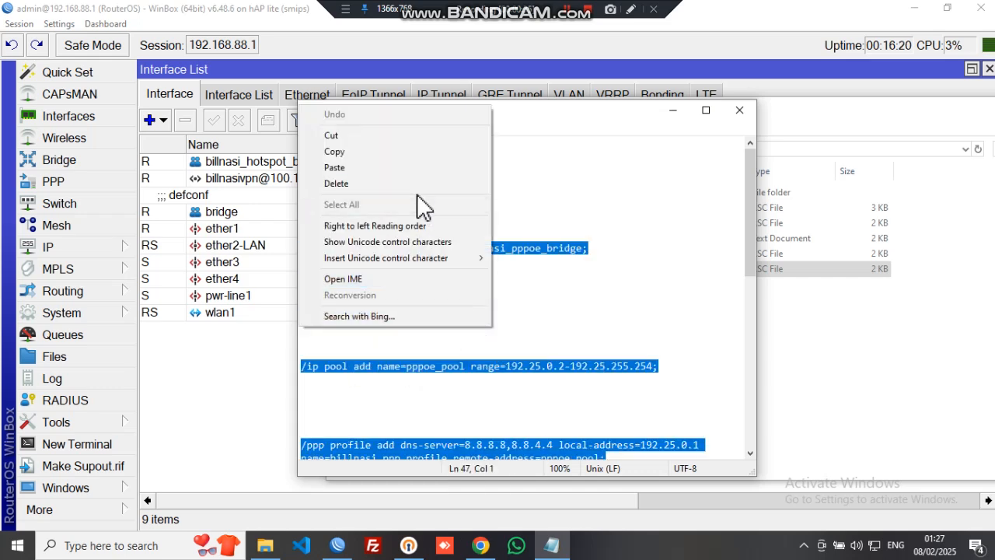
{"action": "left_click", "coordinate": [424, 153]}
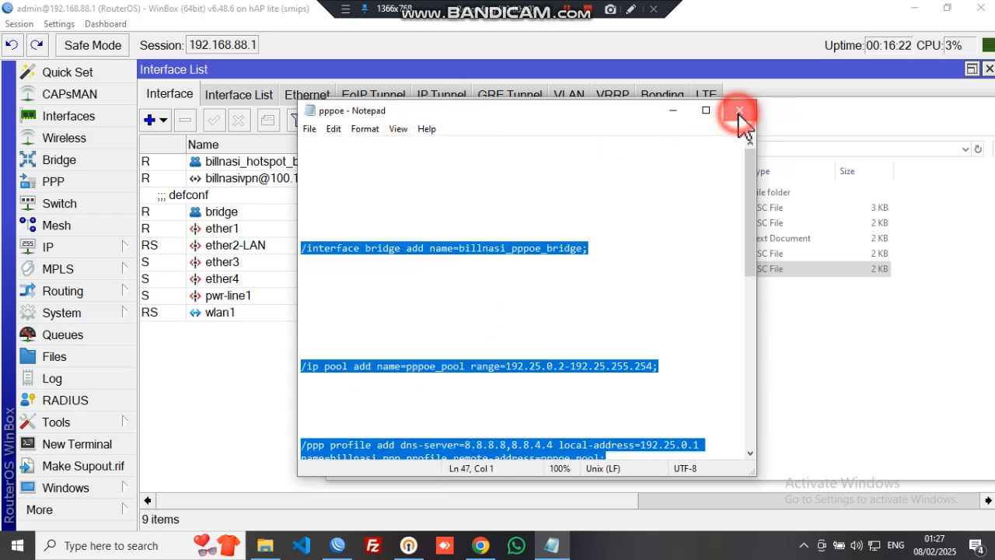
{"action": "left_click", "coordinate": [739, 111]}
{"action": "left_click", "coordinate": [259, 353]}
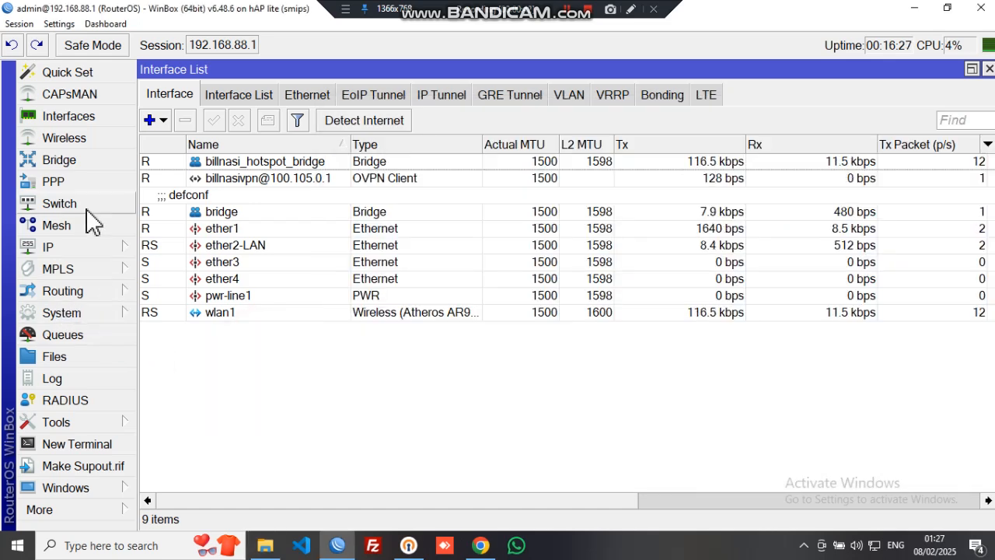
Create script3 with the pasted pppoe code and Don't Require Permissions ticked, then run it
{"action": "left_click", "coordinate": [81, 314]}
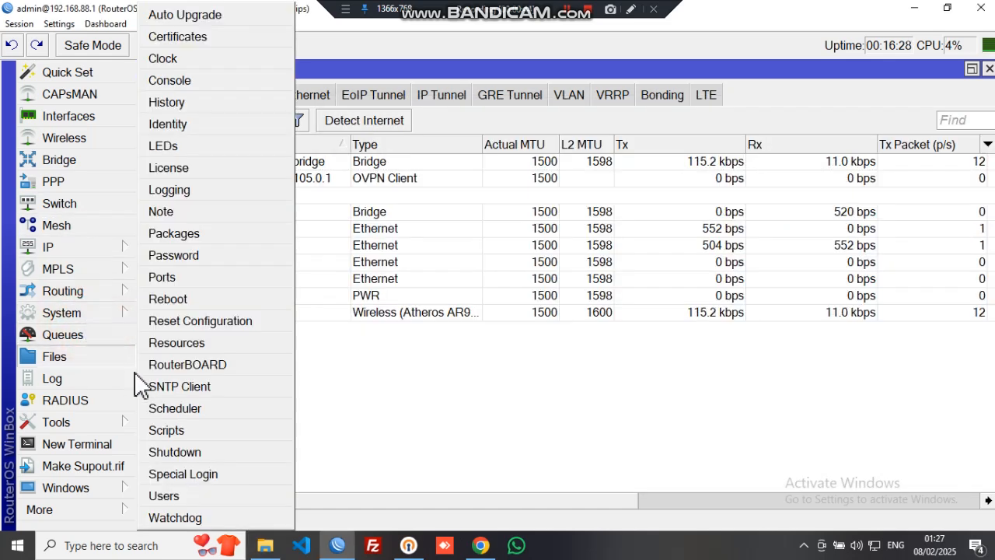
{"action": "left_click", "coordinate": [196, 432]}
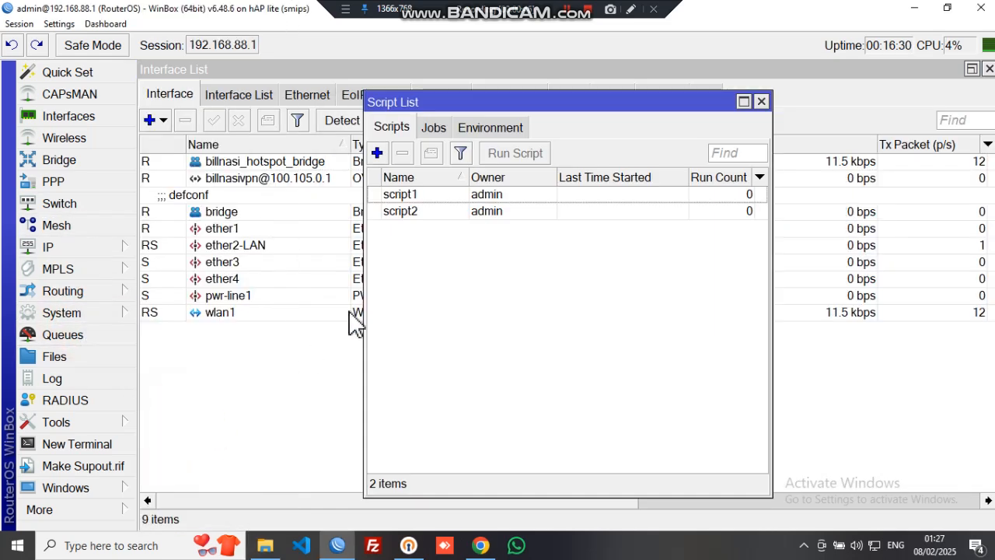
{"action": "left_click", "coordinate": [377, 153]}
{"action": "left_click", "coordinate": [556, 156]}
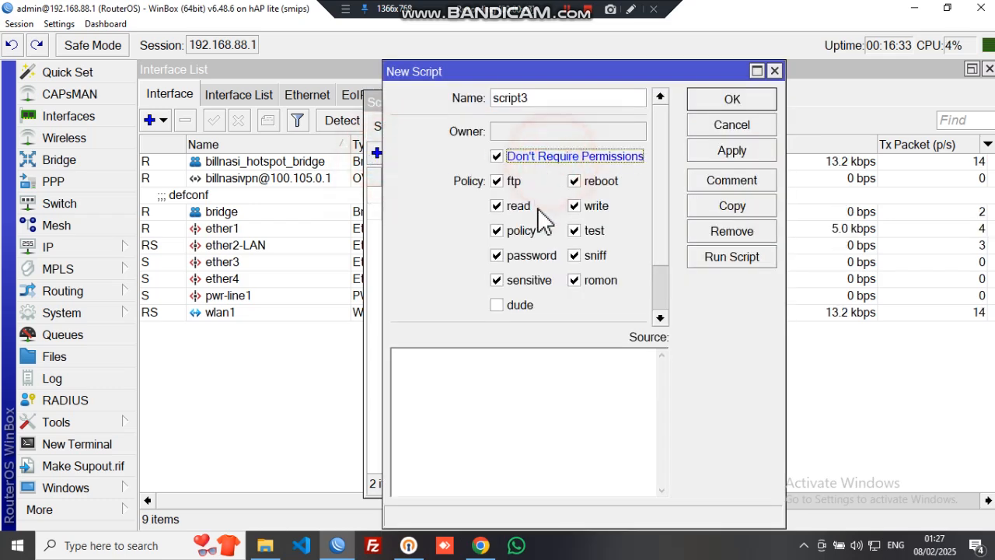
{"action": "left_click", "coordinate": [498, 376]}
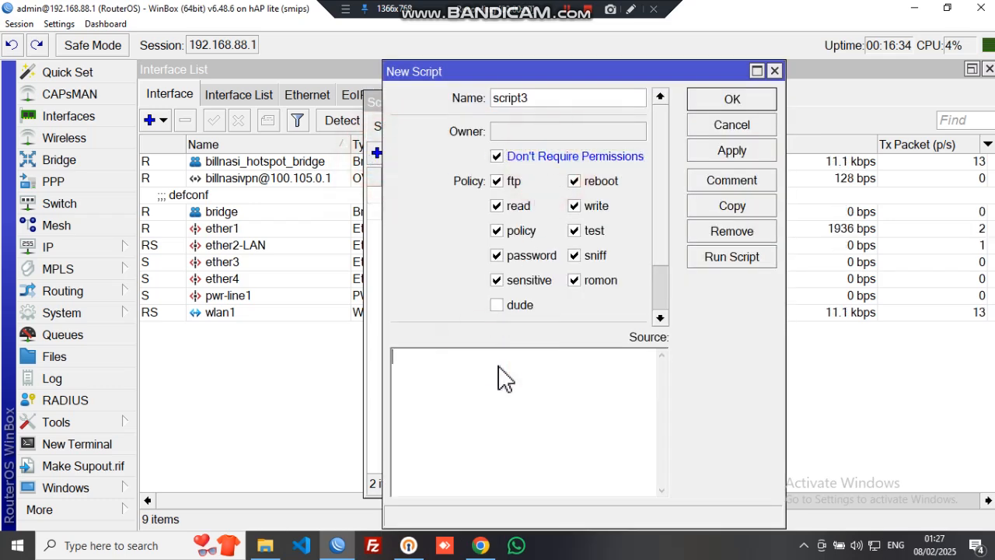
{"action": "key", "text": "ctrl+v"}
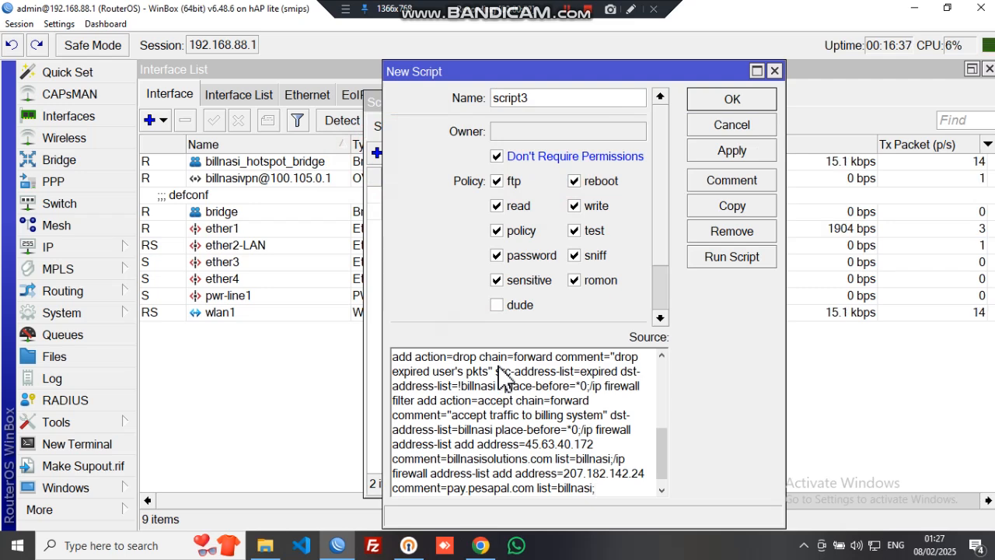
{"action": "scroll", "coordinate": [499, 370], "scroll_direction": "up", "scroll_amount": 5}
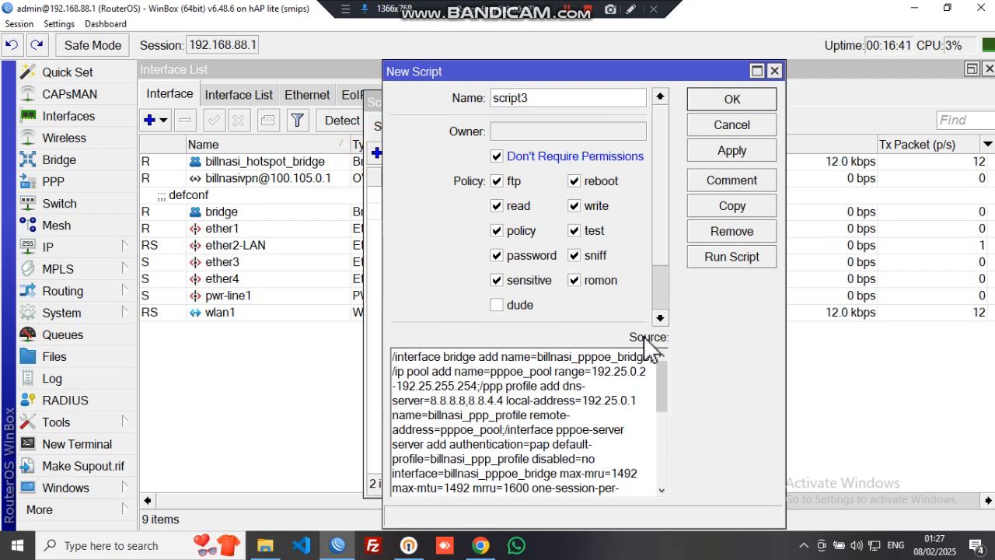
{"action": "left_click", "coordinate": [725, 155]}
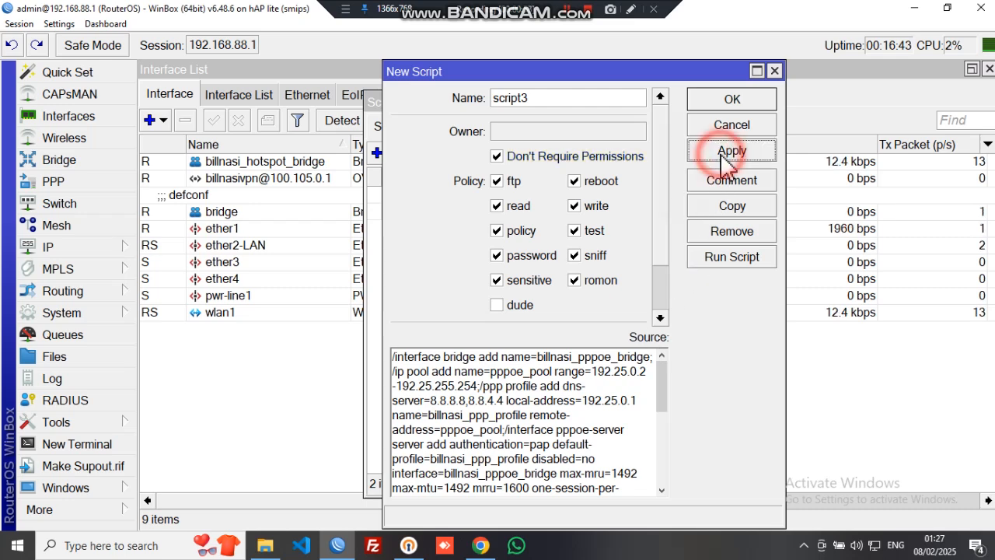
{"action": "left_click", "coordinate": [728, 258]}
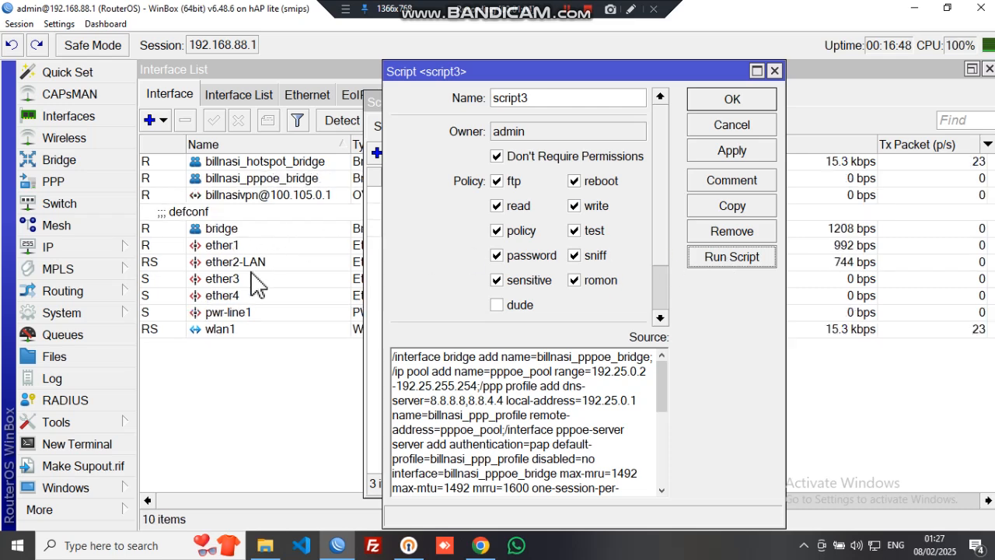
{"action": "left_click", "coordinate": [309, 408]}
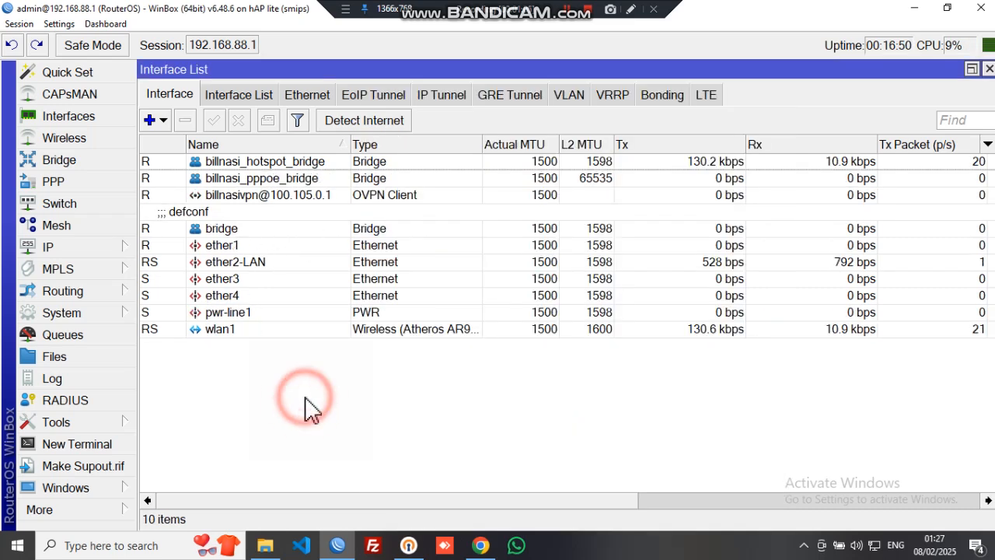
Delete the pwr-line1 port from the Bridge Ports list, leaving four ports
{"action": "left_click", "coordinate": [292, 178]}
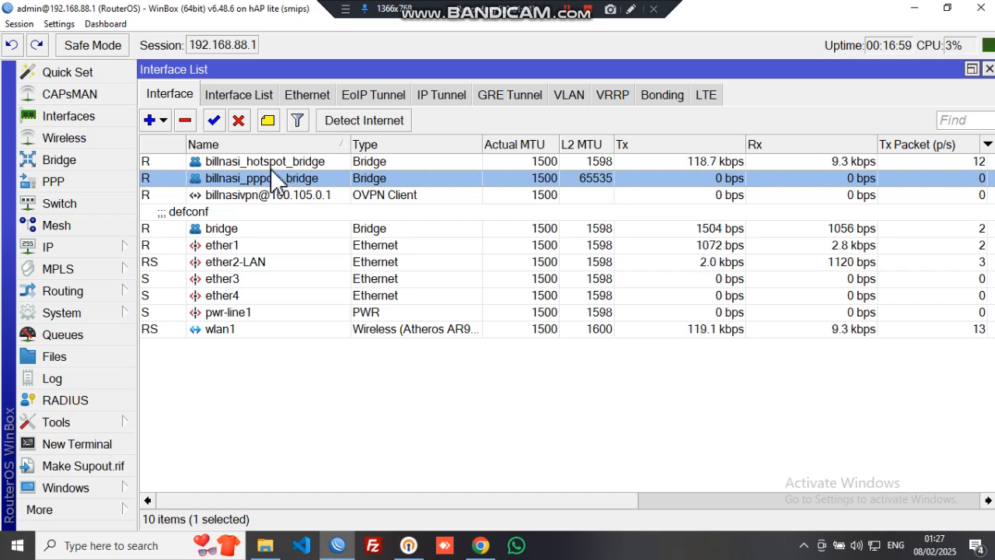
{"action": "left_click", "coordinate": [72, 163]}
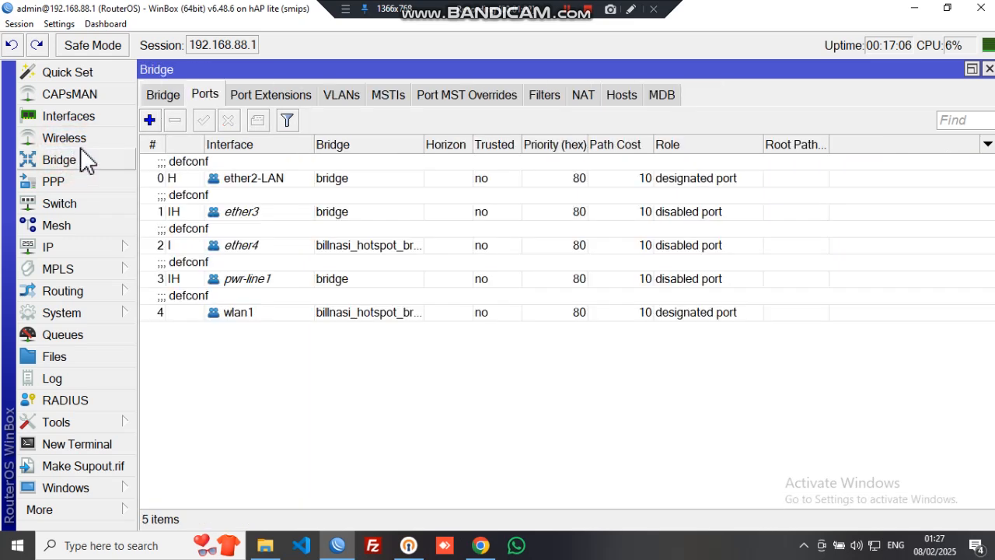
{"action": "left_click", "coordinate": [204, 96]}
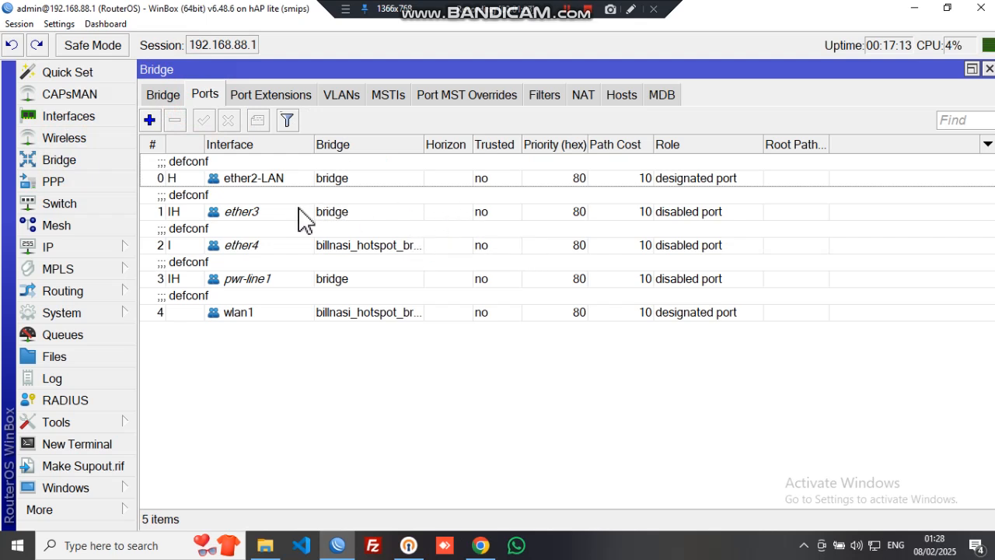
{"action": "left_click", "coordinate": [273, 247]}
{"action": "left_click", "coordinate": [330, 311]}
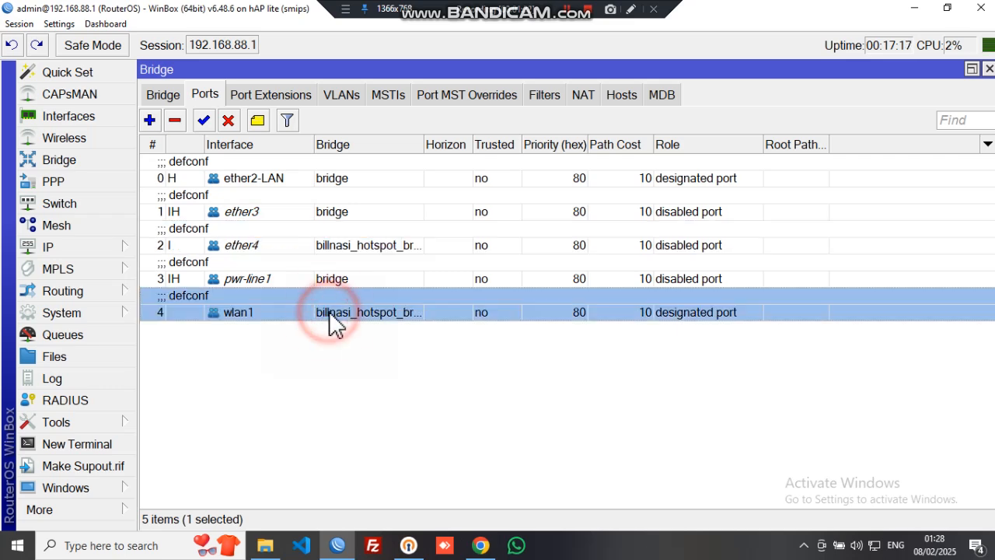
{"action": "left_click", "coordinate": [356, 280]}
{"action": "key", "text": "Delete"}
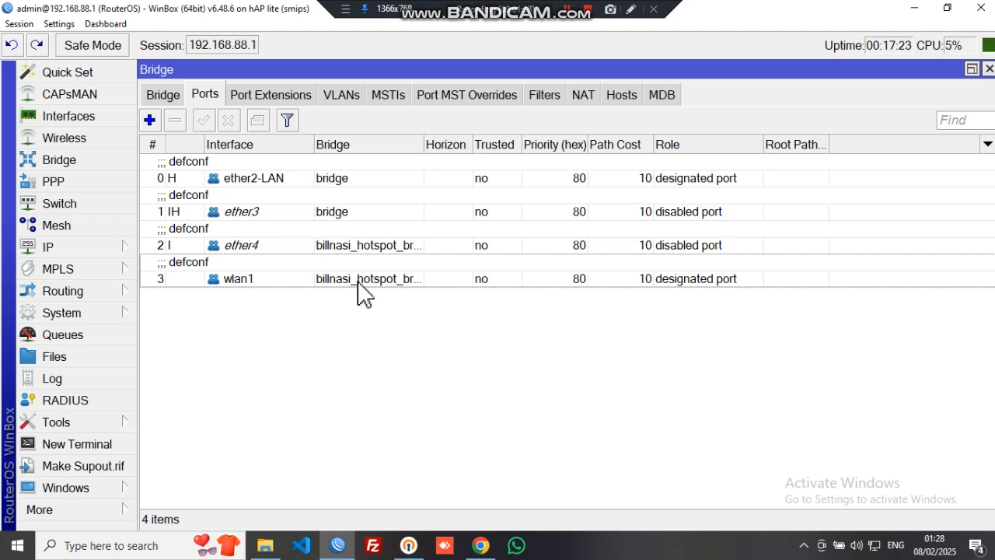
Assign ether3 to billnasi_pppoe_bridge and widen the Bridge column to show full names
{"action": "double_click", "coordinate": [410, 209]}
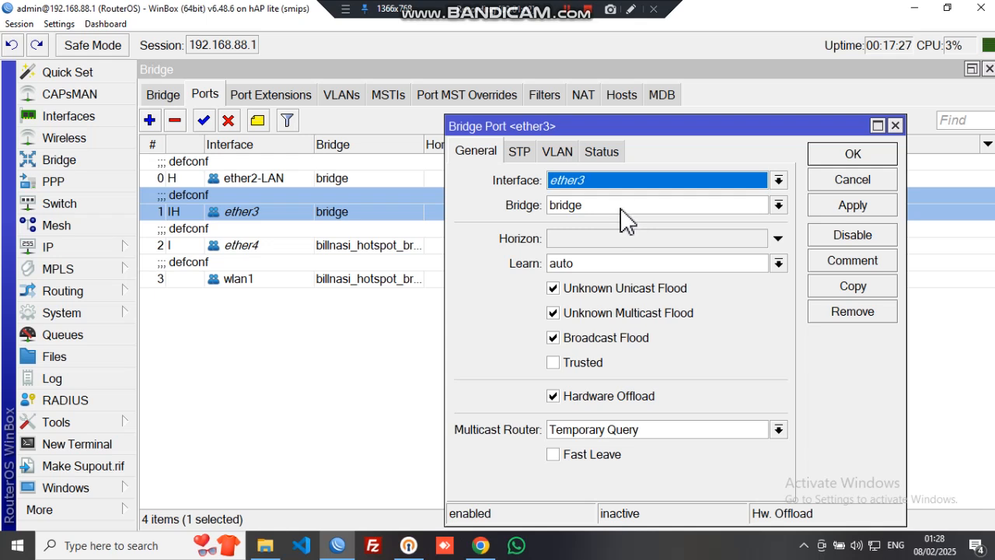
{"action": "left_click", "coordinate": [622, 206]}
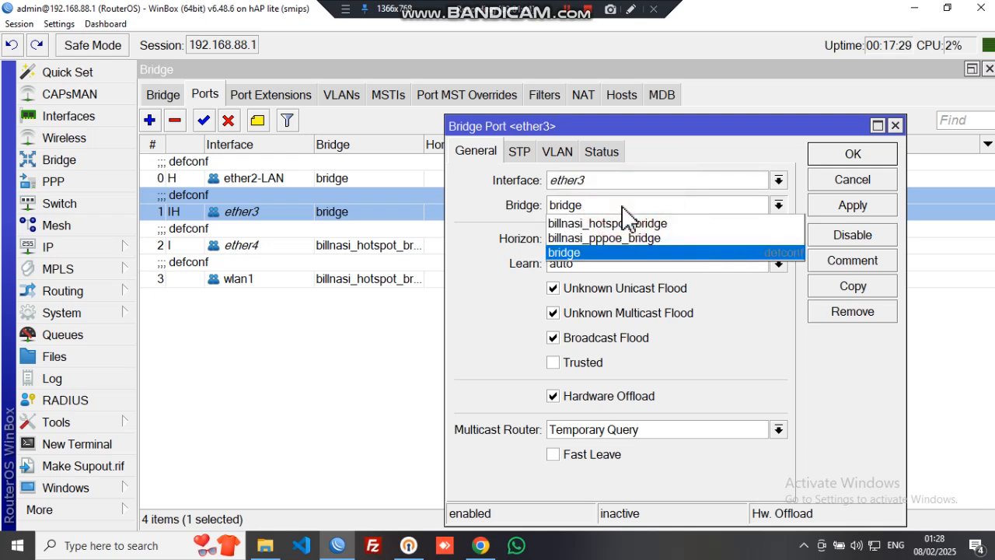
{"action": "left_click", "coordinate": [625, 237]}
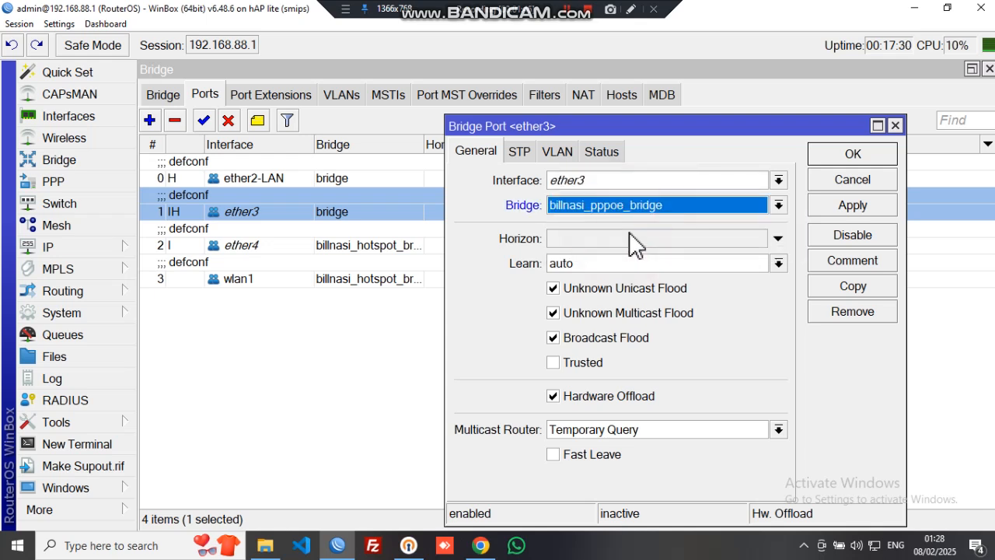
{"action": "left_click", "coordinate": [826, 154]}
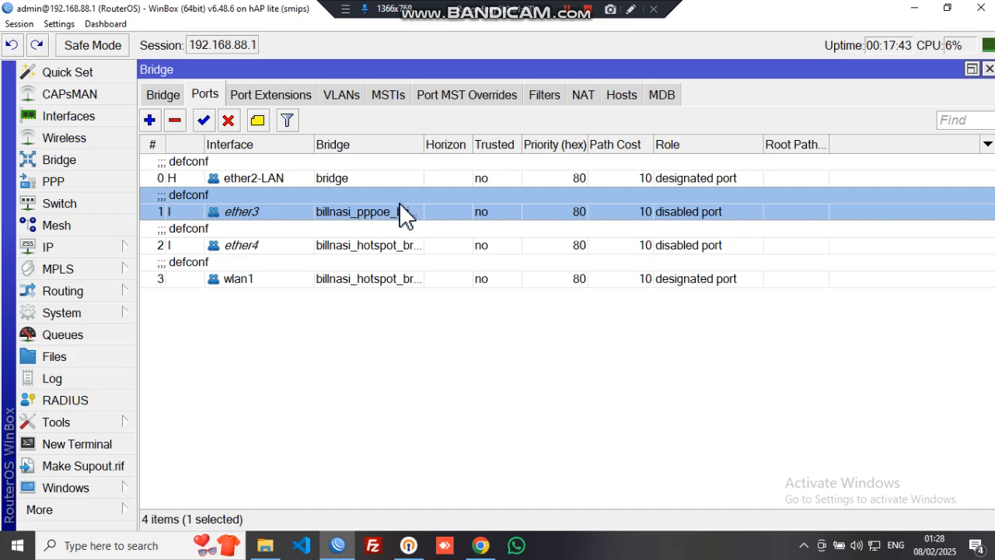
{"action": "left_click_drag", "start_coordinate": [424, 144], "coordinate": [459, 144]}
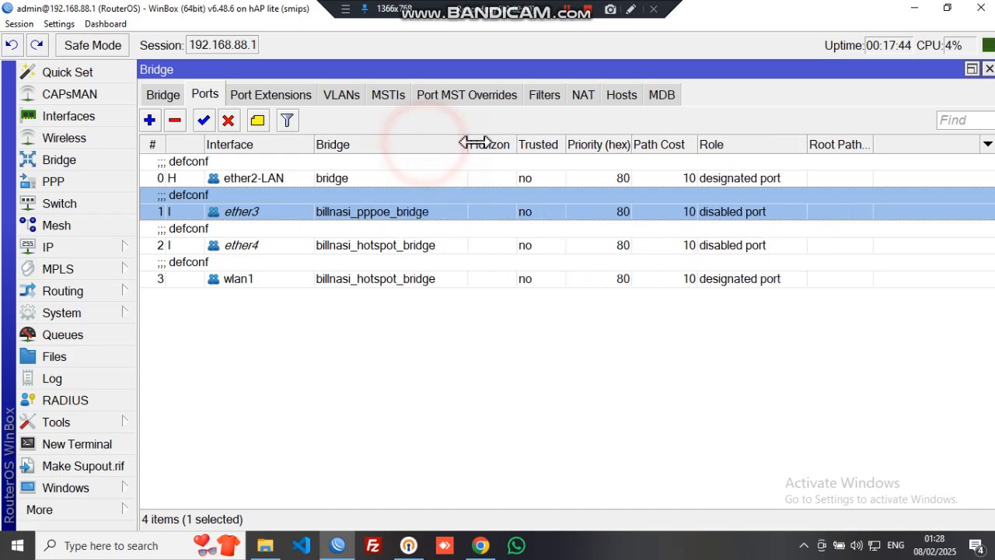
In Chrome's BillNasi tab, start adding a PPPoE user and enter its PPPoE username
{"action": "left_click", "coordinate": [478, 547]}
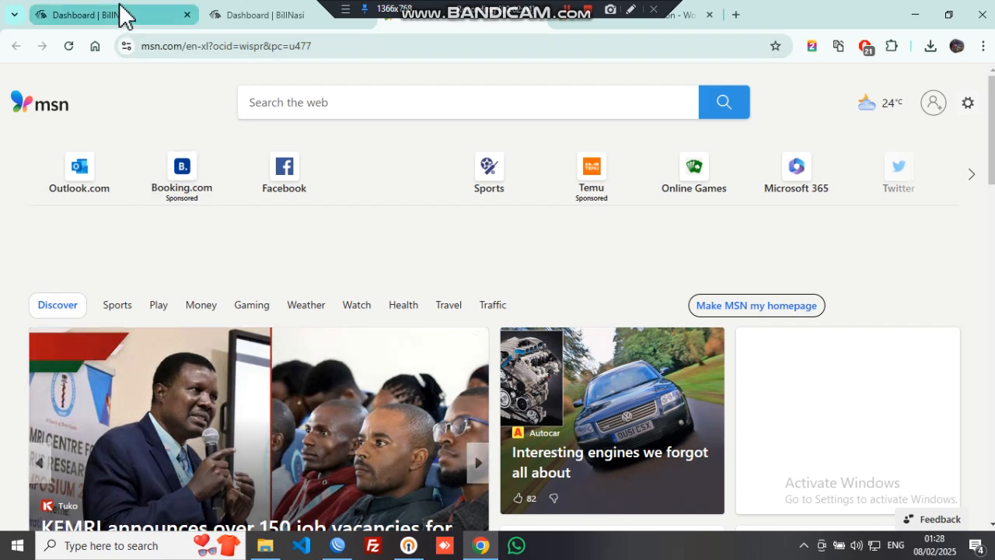
{"action": "left_click", "coordinate": [122, 15]}
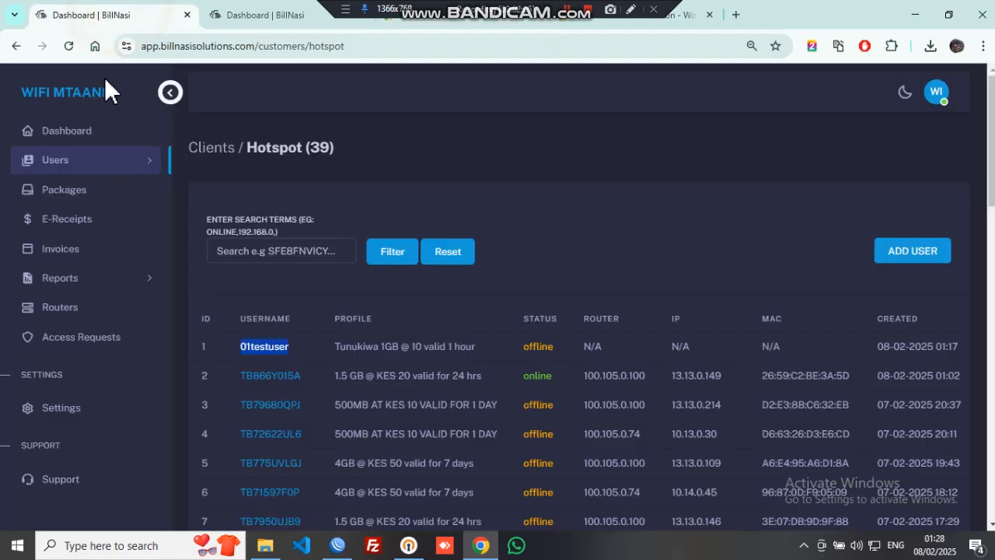
{"action": "left_click", "coordinate": [103, 167]}
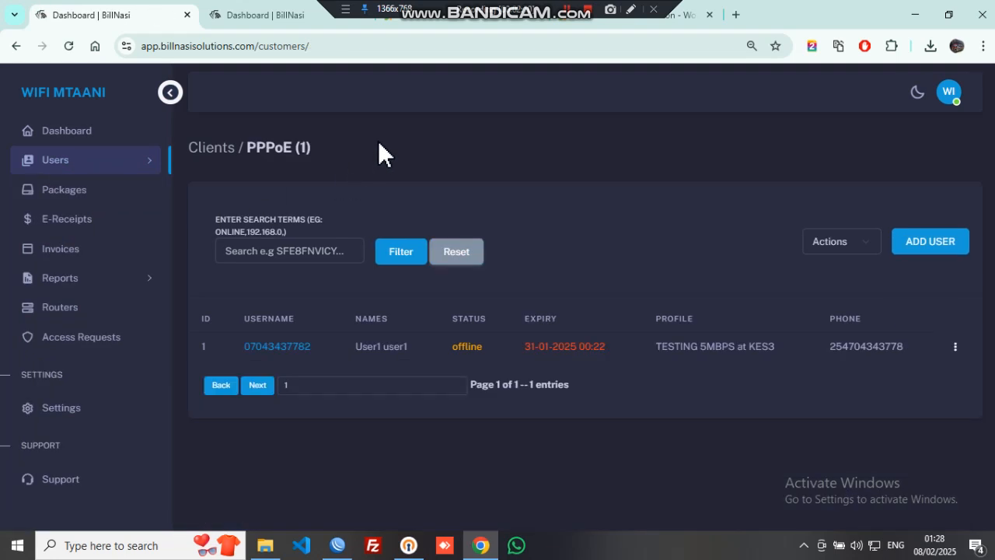
{"action": "left_click", "coordinate": [952, 244]}
{"action": "left_click", "coordinate": [410, 170]}
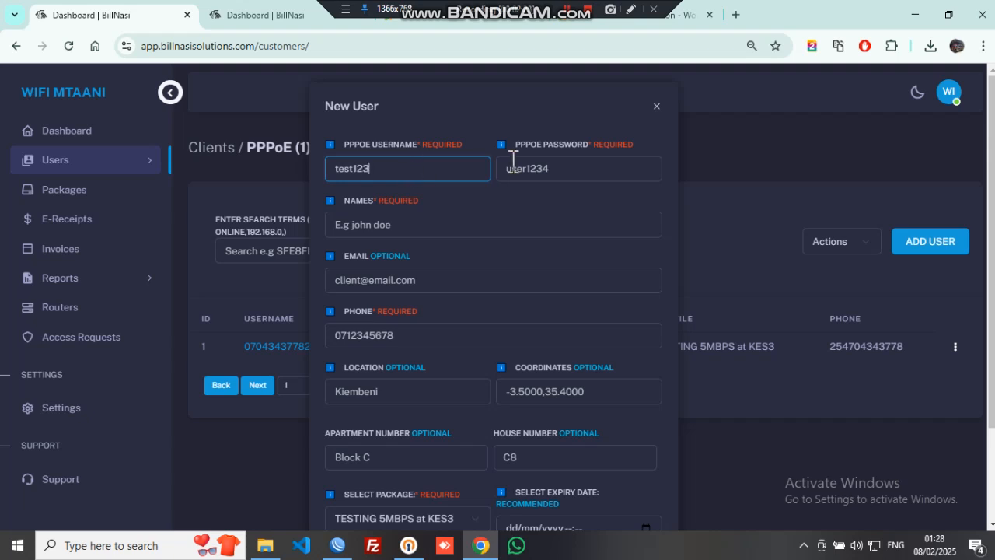
Enter the PPPoE password, the name Test user, and the phone number
{"action": "left_click", "coordinate": [560, 172]}
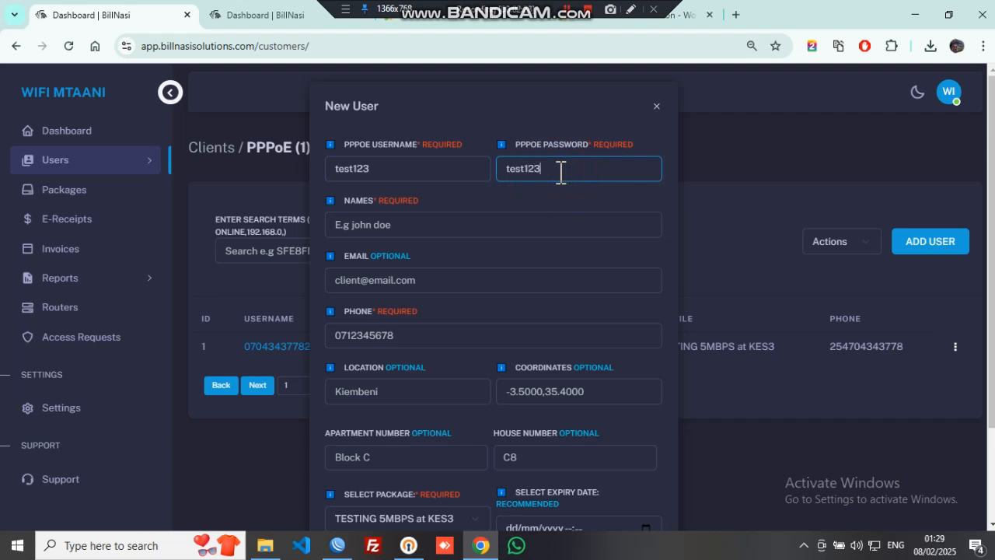
{"action": "left_click", "coordinate": [459, 225]}
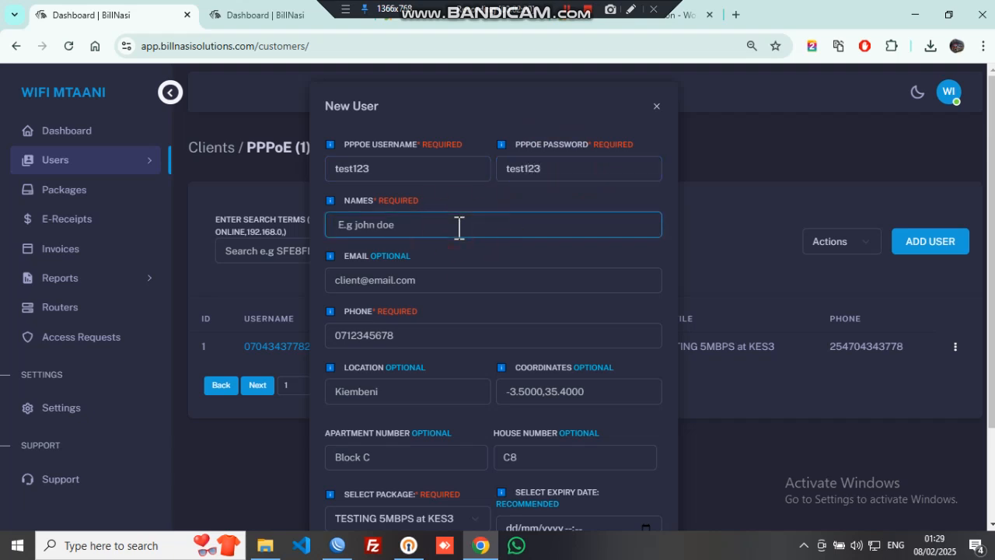
{"action": "type", "text": "Test user"}
{"action": "left_click", "coordinate": [405, 342]}
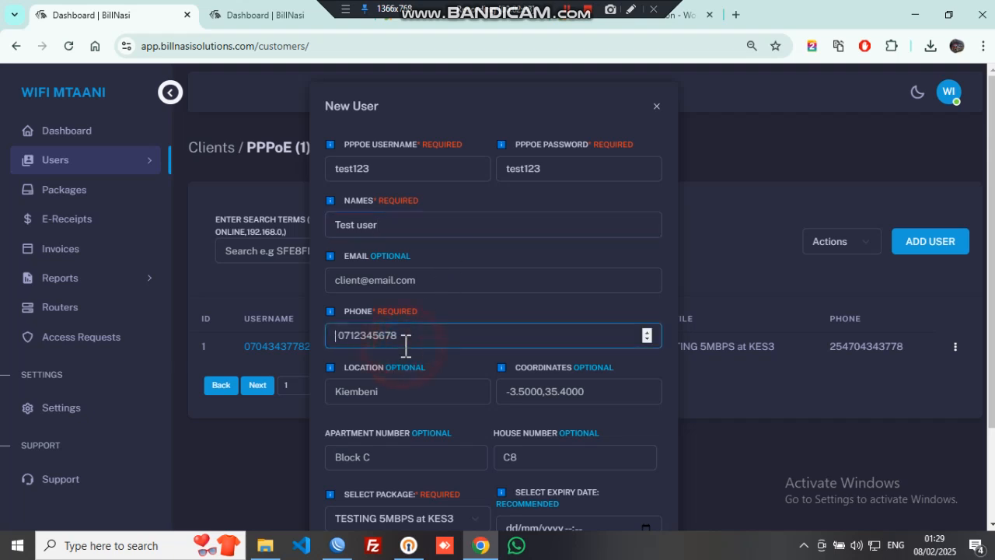
Choose the TESTING 5MBPS at KES3 package, set expiry 22/02/2025, and submit the user
{"action": "scroll", "coordinate": [482, 375], "scroll_direction": "down", "scroll_amount": 2}
{"action": "left_click", "coordinate": [405, 399]}
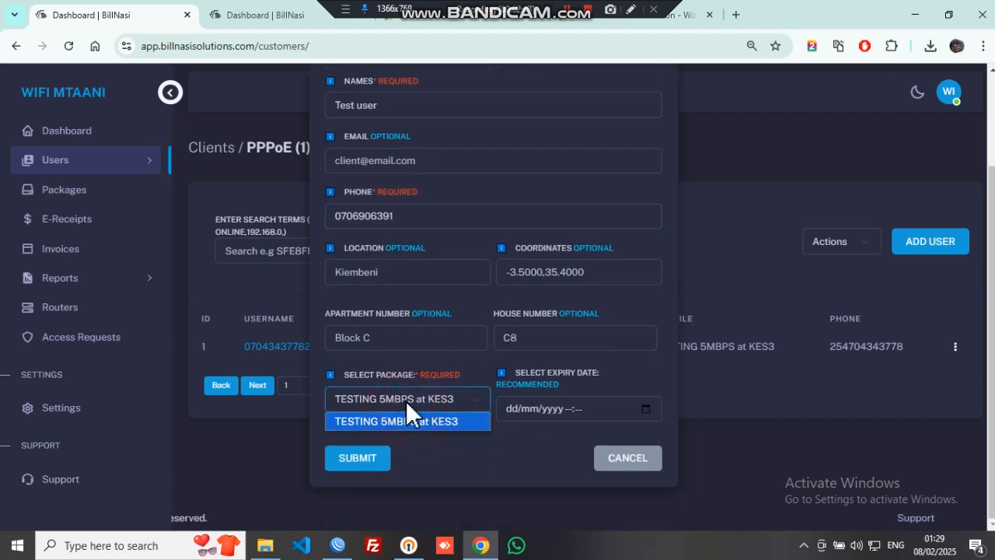
{"action": "left_click", "coordinate": [418, 420]}
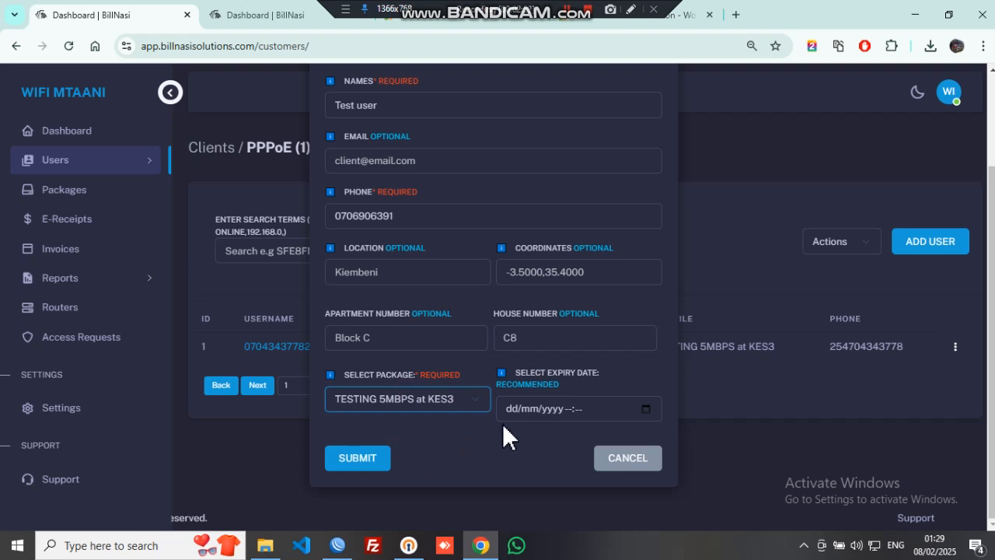
{"action": "left_click", "coordinate": [652, 409]}
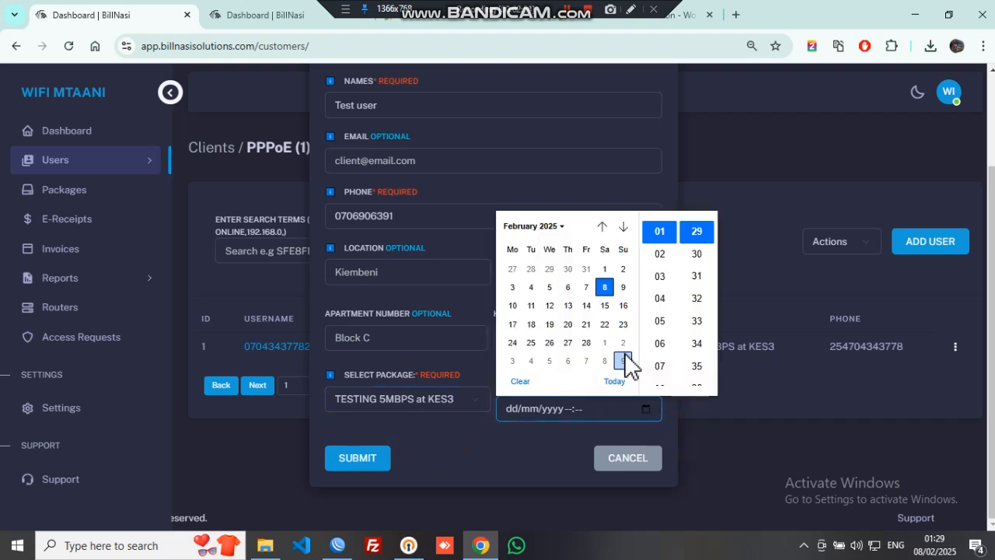
{"action": "left_click", "coordinate": [611, 326]}
{"action": "left_click", "coordinate": [513, 450]}
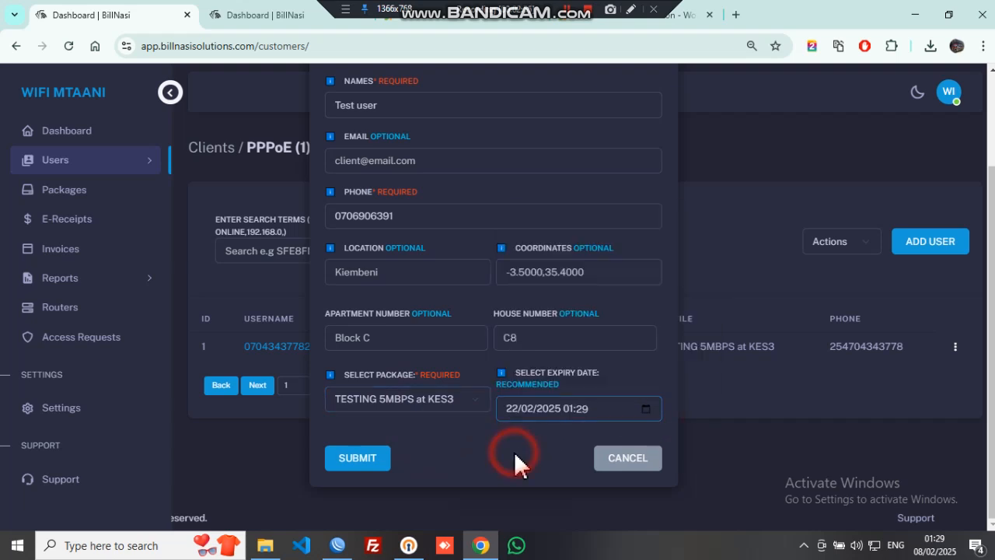
{"action": "scroll", "coordinate": [506, 289], "scroll_direction": "up", "scroll_amount": 3}
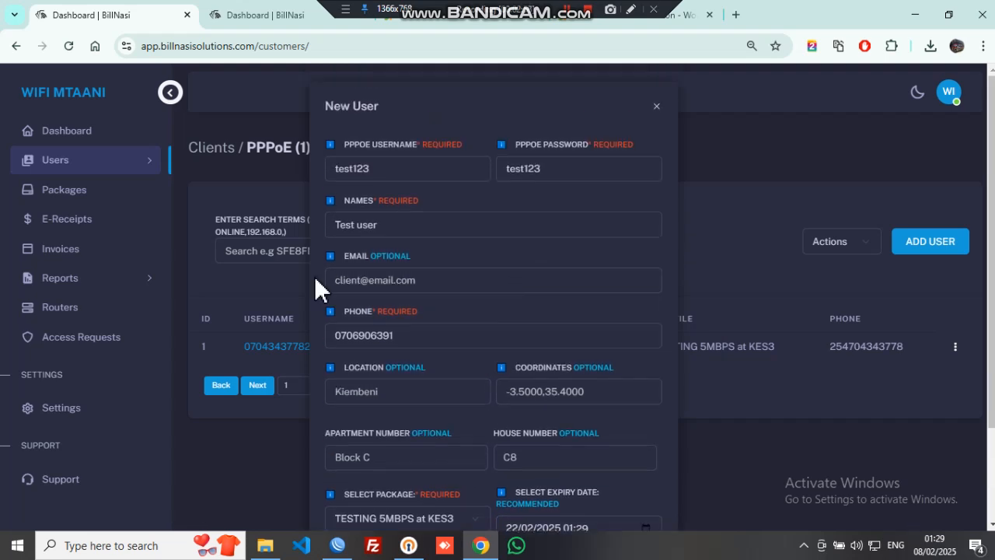
{"action": "scroll", "coordinate": [318, 289], "scroll_direction": "down", "scroll_amount": 3}
{"action": "left_click", "coordinate": [364, 453]}
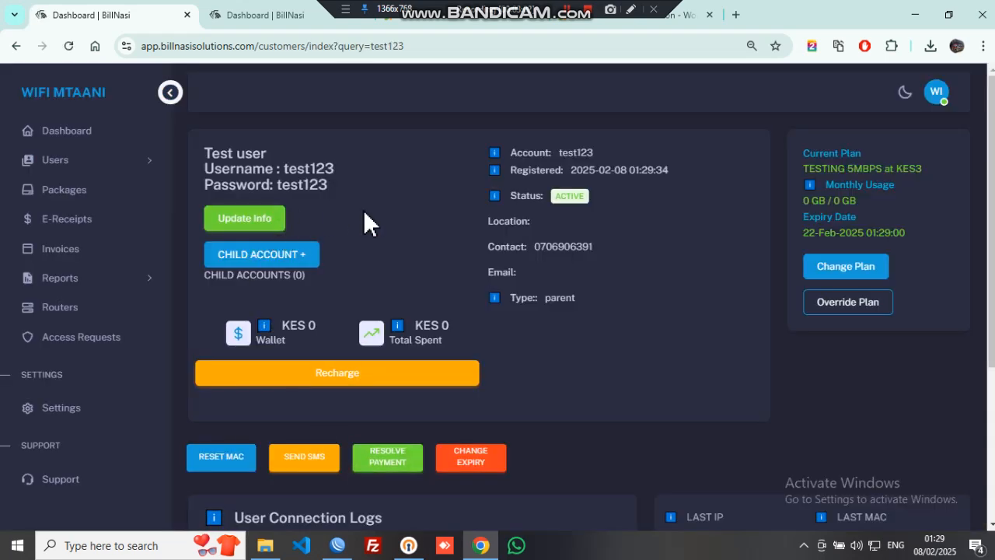
Scroll through Test user's profile page to review the new account details
{"action": "scroll", "coordinate": [606, 257], "scroll_direction": "down", "scroll_amount": 1}
{"action": "scroll", "coordinate": [610, 261], "scroll_direction": "up", "scroll_amount": 1}
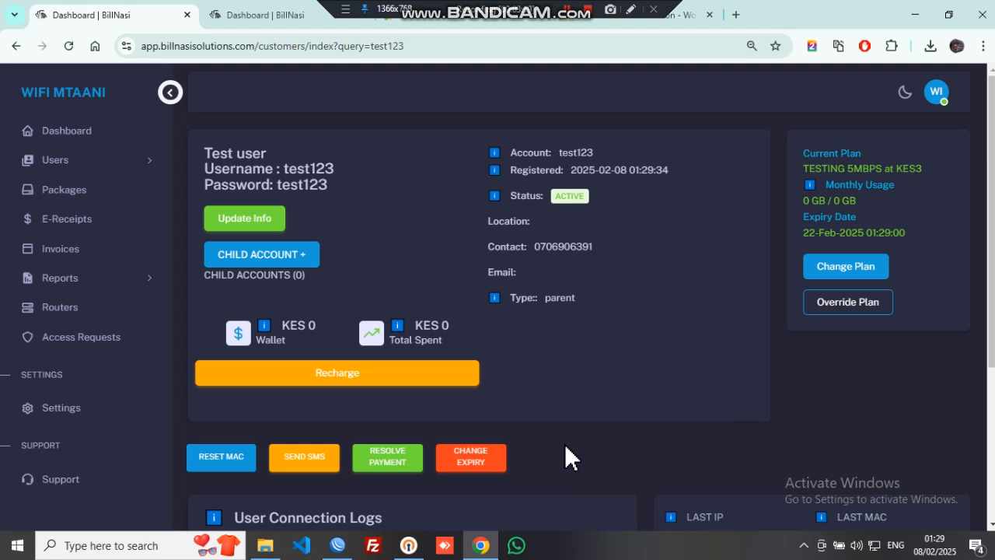
Launch the Connect to the Internet wizard from Dial-up settings via Set up a new connection
{"action": "left_click", "coordinate": [873, 545]}
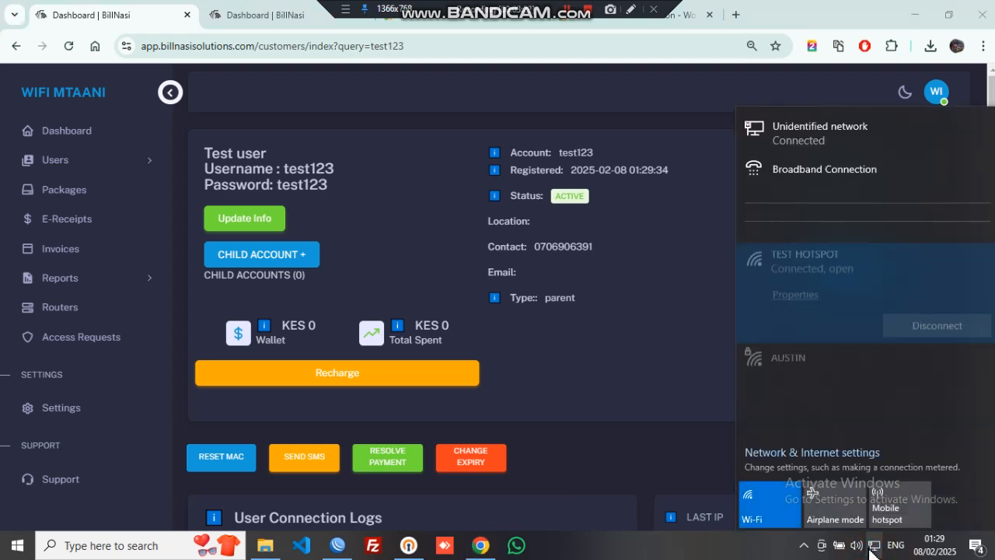
{"action": "left_click", "coordinate": [805, 454]}
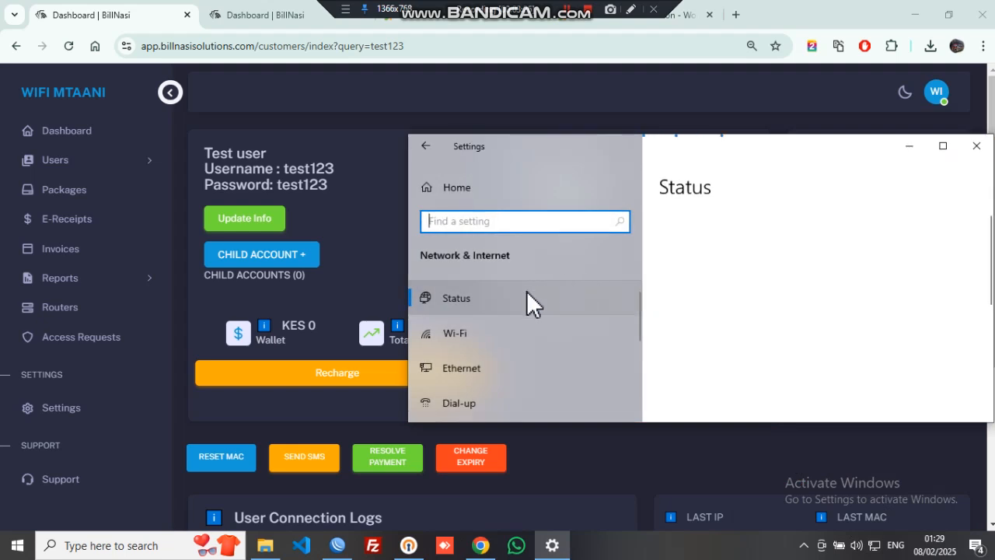
{"action": "scroll", "coordinate": [472, 350], "scroll_direction": "down", "scroll_amount": 1}
{"action": "left_click", "coordinate": [488, 352]}
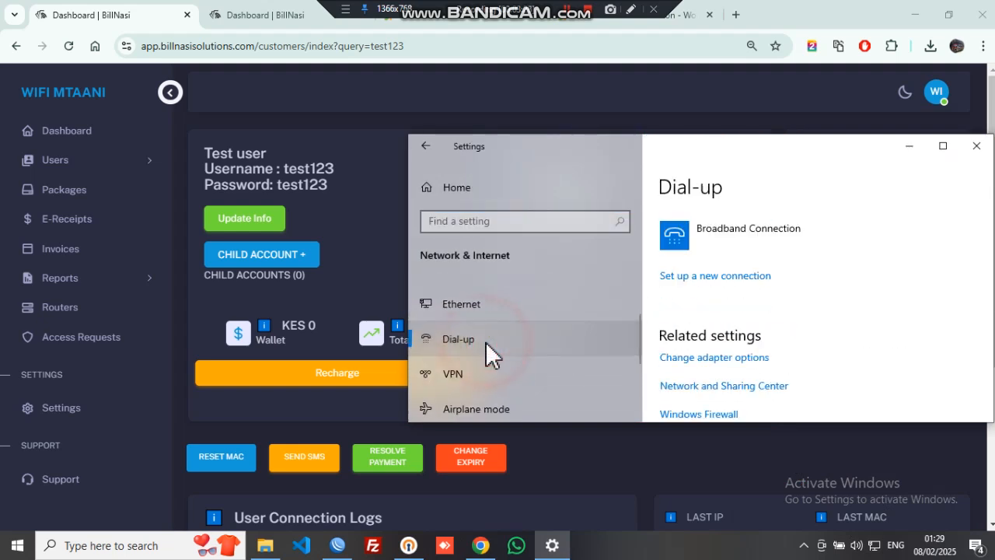
{"action": "left_click", "coordinate": [729, 276]}
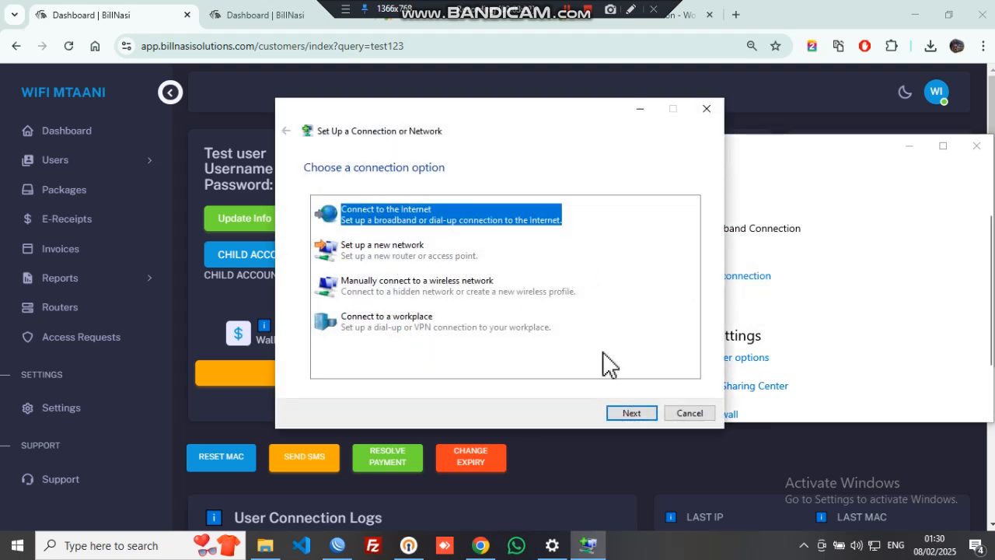
{"action": "left_click", "coordinate": [626, 416]}
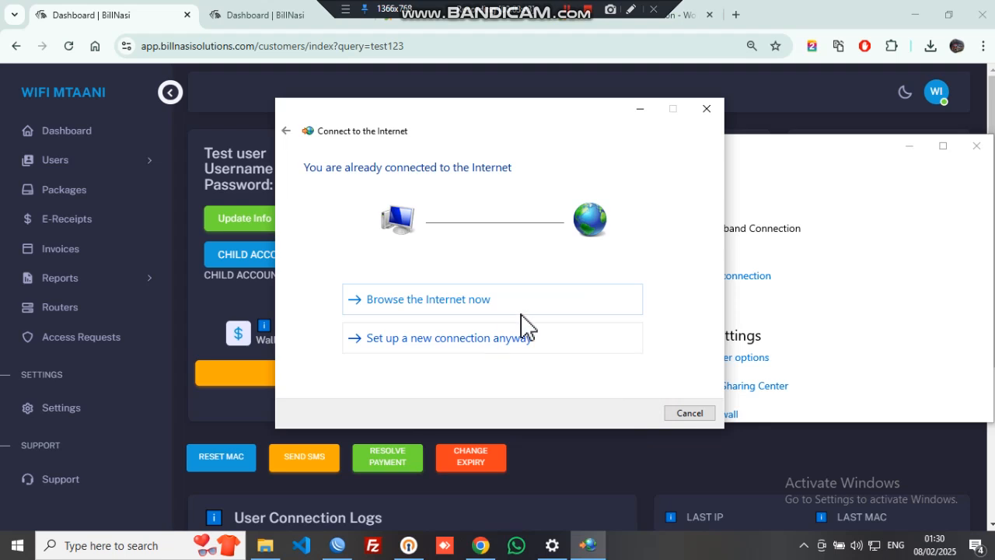
Choose to create a new Broadband (PPPoE) connection despite already being connected
{"action": "left_click", "coordinate": [476, 341]}
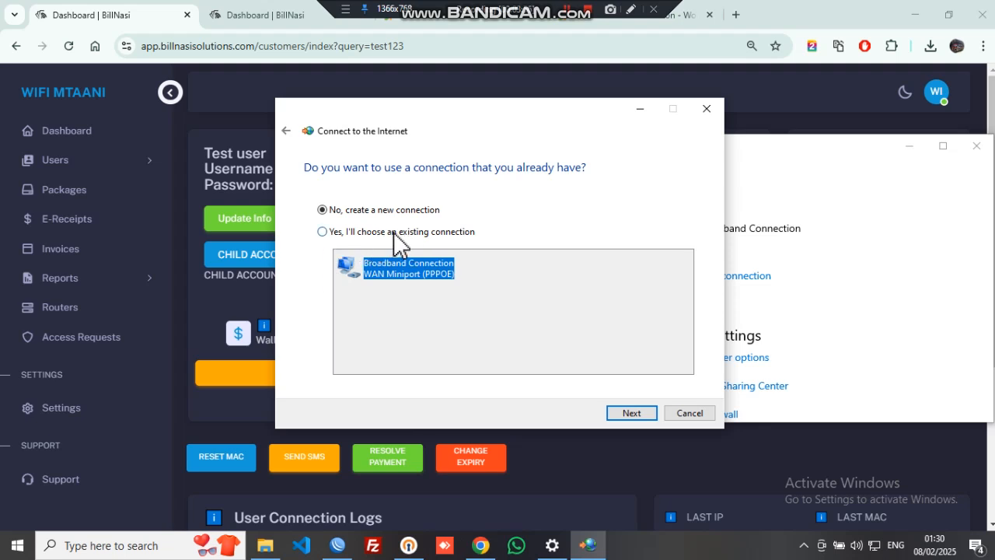
{"action": "left_click", "coordinate": [636, 416]}
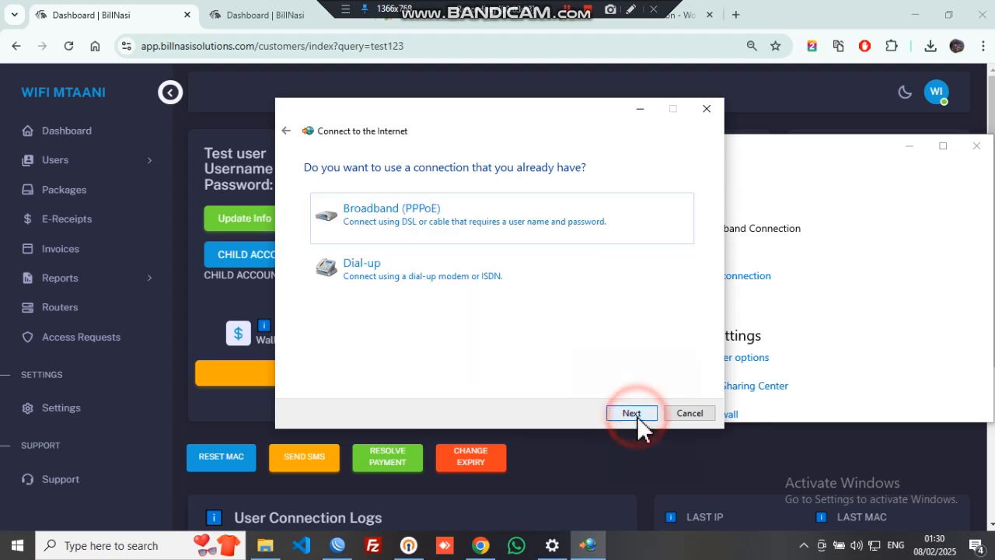
{"action": "left_click", "coordinate": [460, 238]}
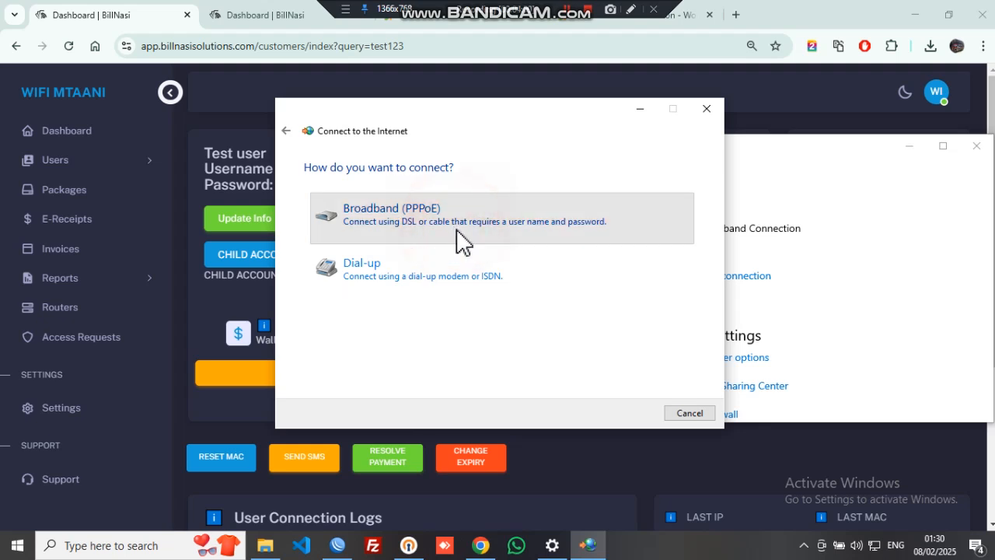
Enter the PPPoE user name and password, remember it, connect, then cancel Broadband Connection 2
{"action": "left_click", "coordinate": [519, 199]}
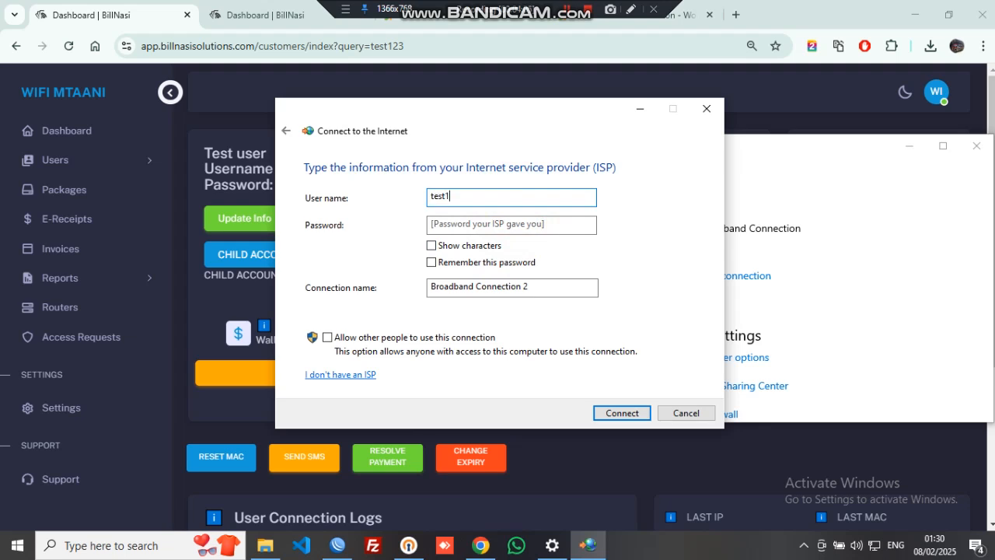
{"action": "left_click", "coordinate": [501, 226]}
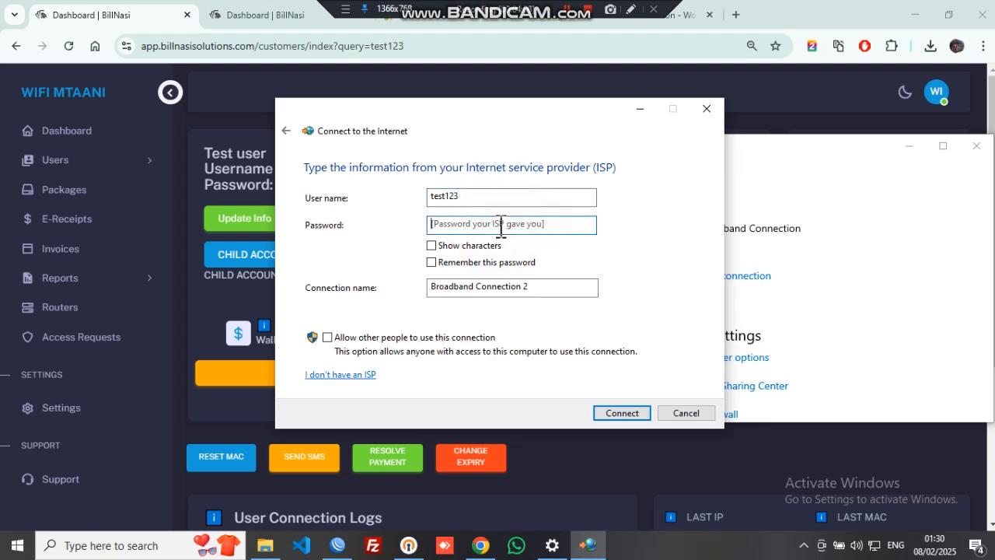
{"action": "type", "text": "te"}
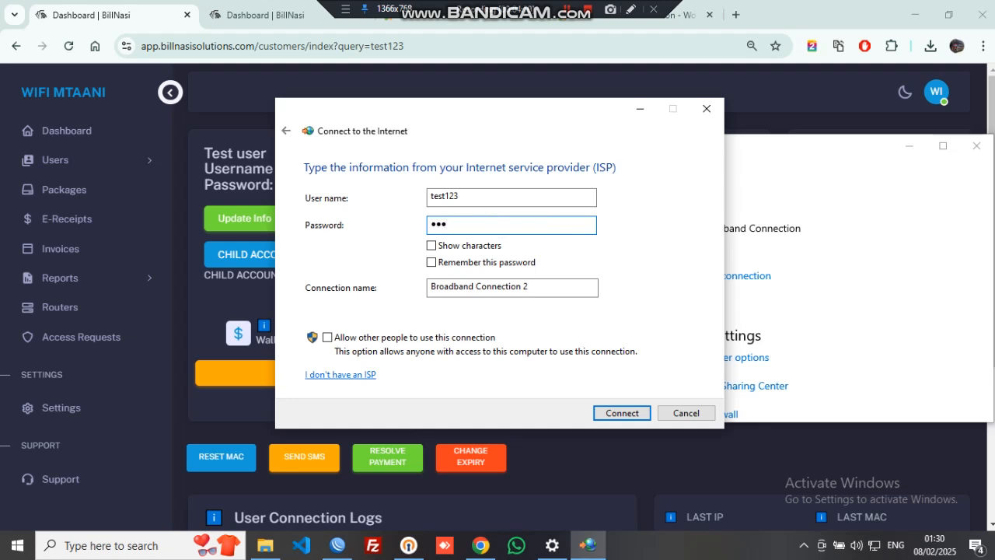
{"action": "key", "text": "BackSpace"}
{"action": "key", "text": "BackSpace"}
{"action": "key", "text": "BackSpace"}
{"action": "type", "text": "te"}
{"action": "left_click", "coordinate": [496, 263]}
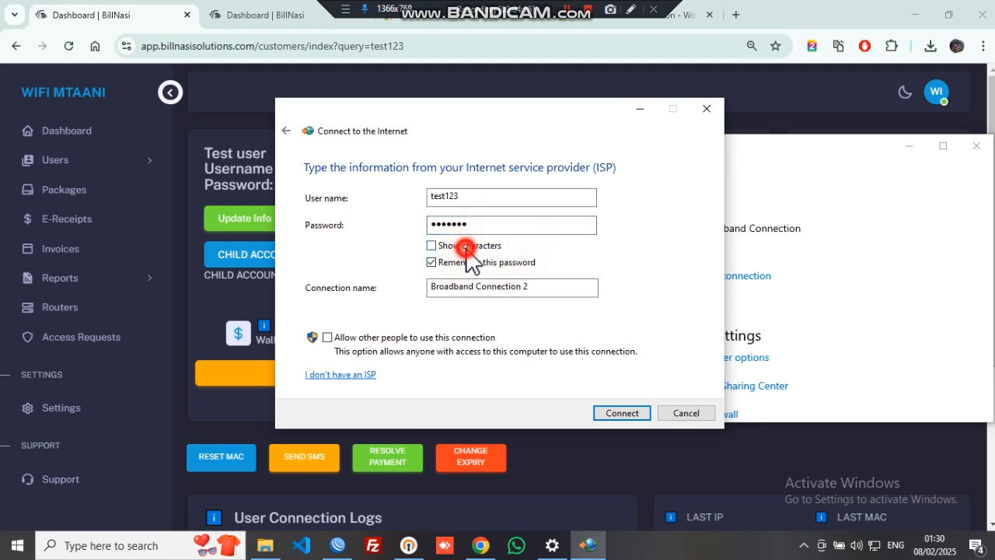
{"action": "left_click", "coordinate": [465, 247]}
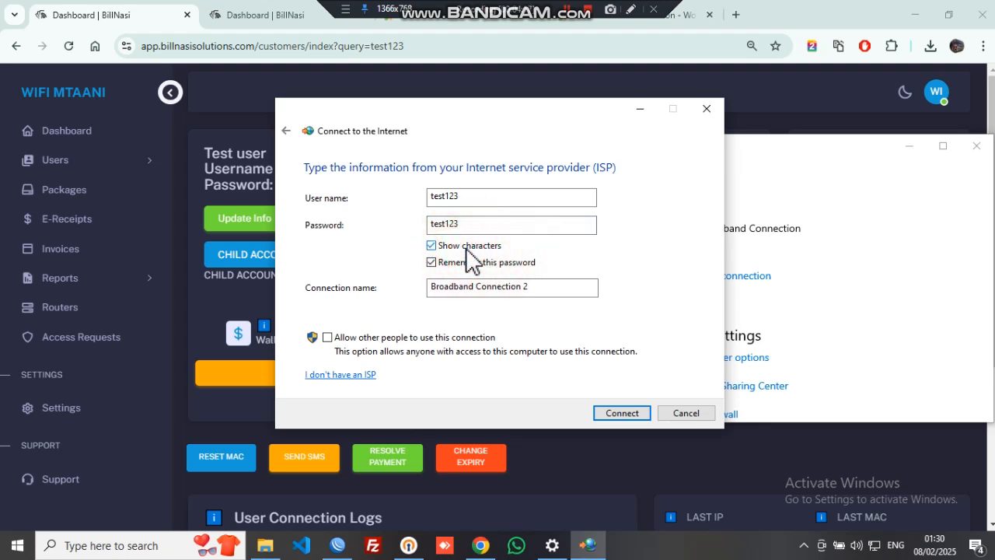
{"action": "left_click", "coordinate": [611, 418]}
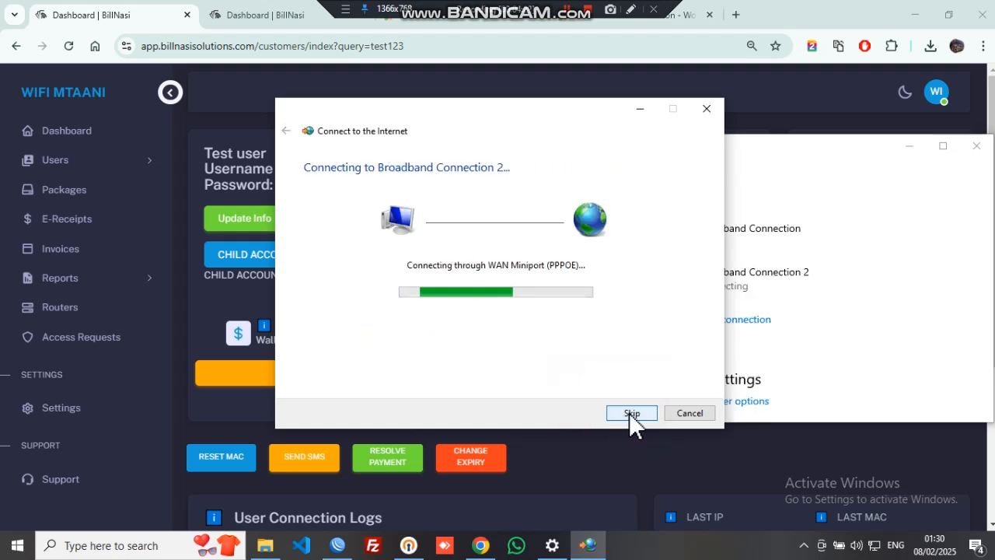
{"action": "left_click", "coordinate": [676, 413]}
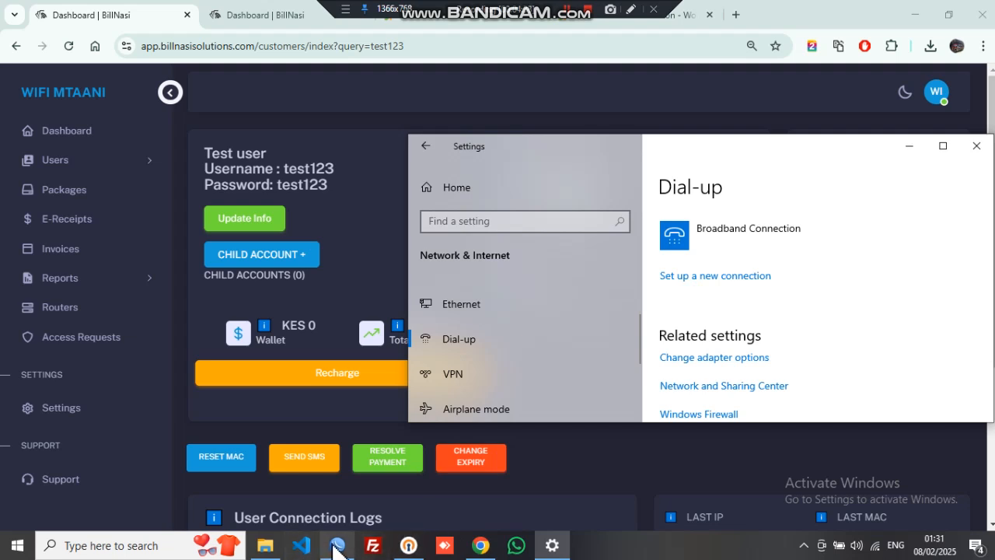
Select ether3 in WinBox's Interface List, then launch the Set Up a Connection or Network wizard from Dial-up
{"action": "left_click", "coordinate": [338, 546]}
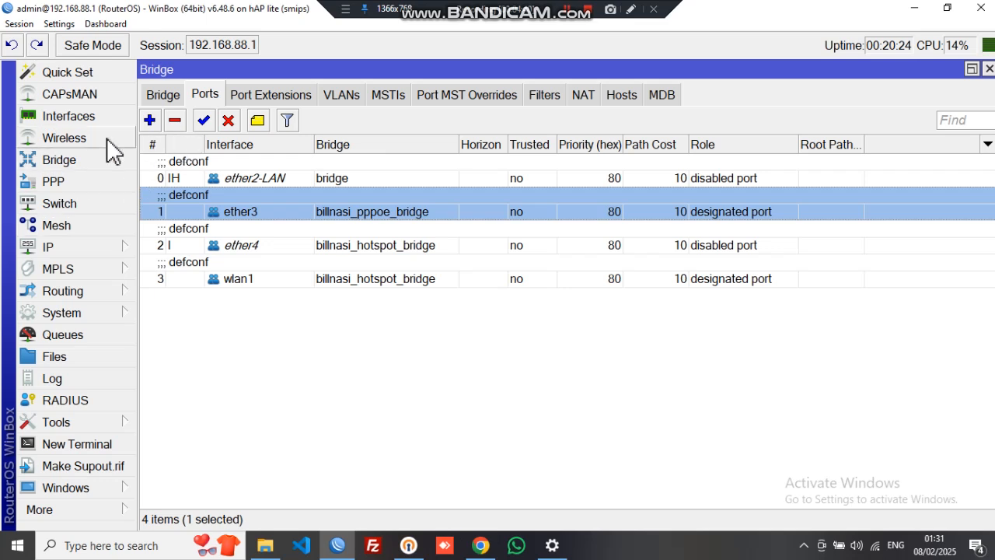
{"action": "left_click", "coordinate": [70, 116]}
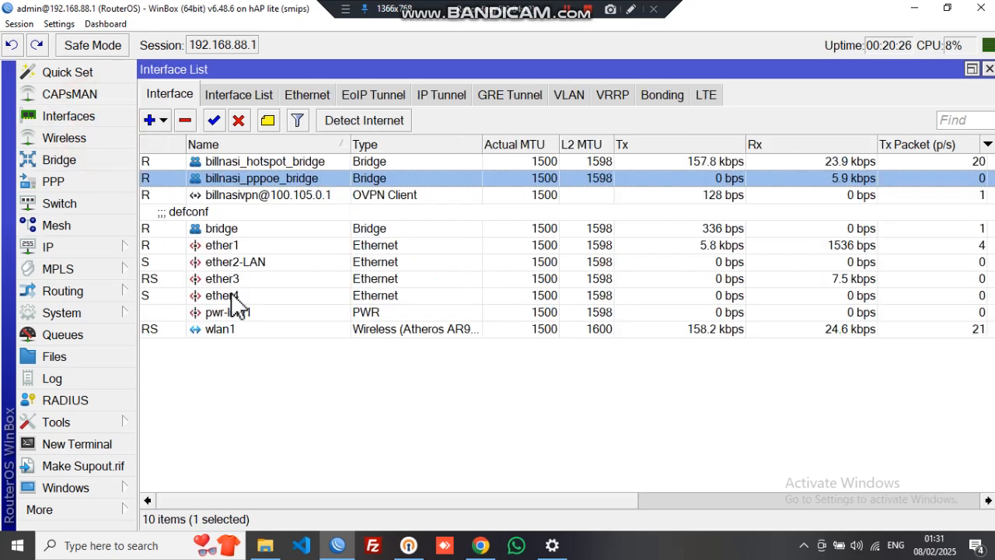
{"action": "left_click", "coordinate": [233, 285]}
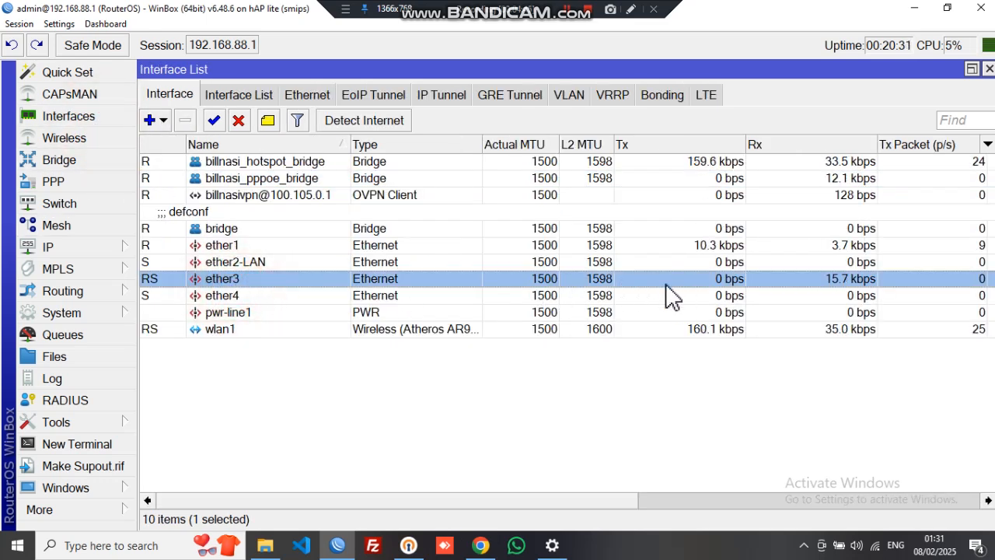
{"action": "left_click", "coordinate": [551, 546]}
{"action": "left_click", "coordinate": [731, 279]}
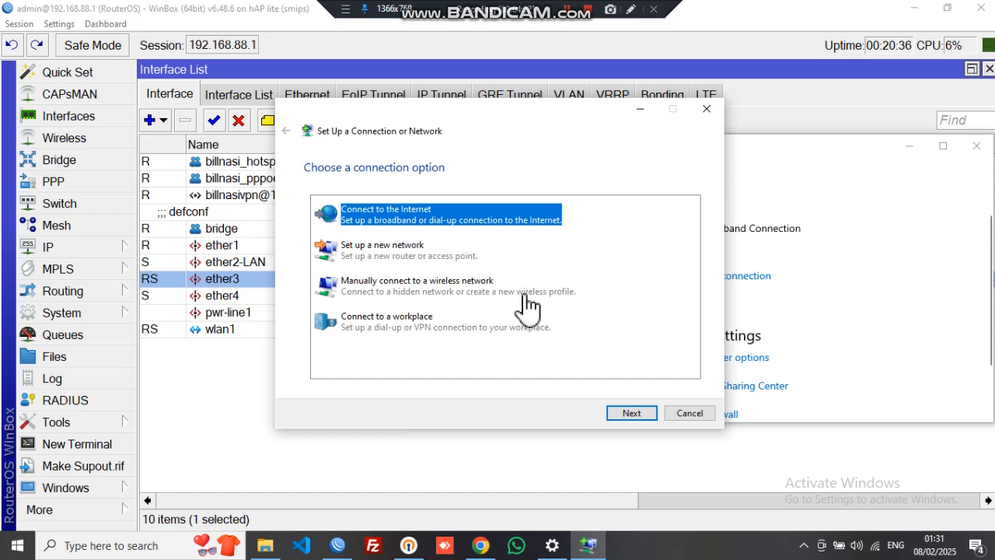
Choose Browse the Internet now to load the MSN page in Chrome, closing the extra tab
{"action": "left_click", "coordinate": [630, 413]}
{"action": "left_click", "coordinate": [439, 301]}
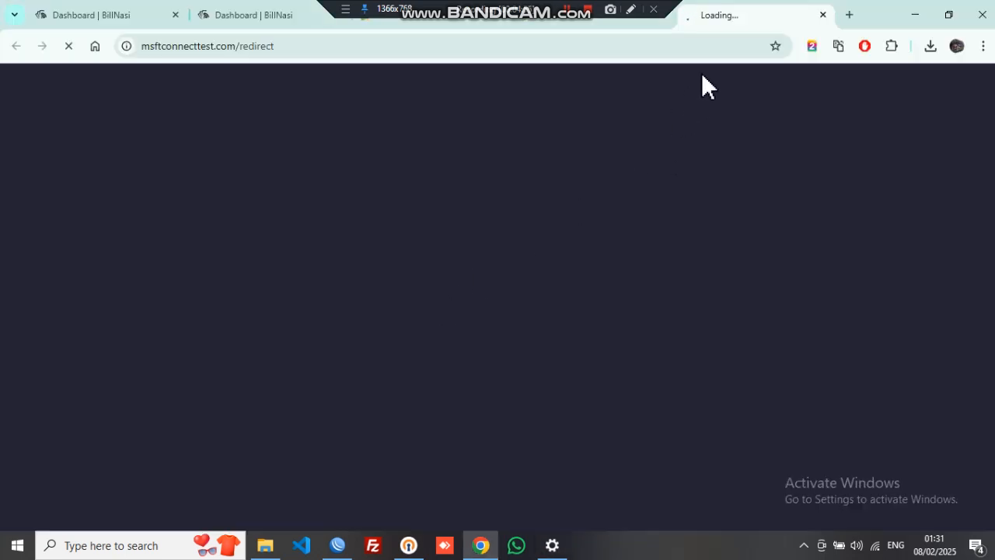
{"action": "left_click", "coordinate": [822, 15]}
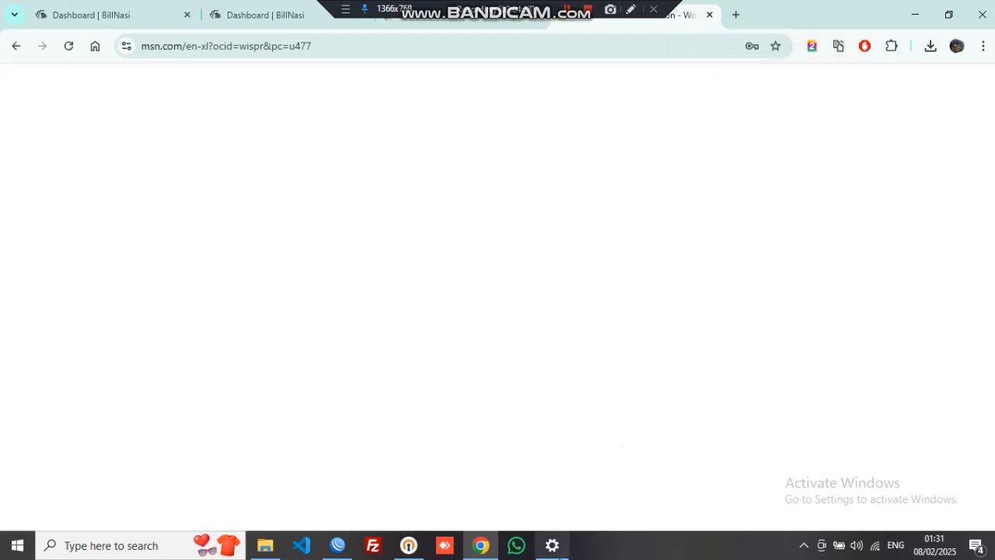
Restart the Connect to the Internet wizard from Dial-up, reaching its already-connected screen
{"action": "left_click", "coordinate": [552, 545]}
{"action": "left_click", "coordinate": [727, 276]}
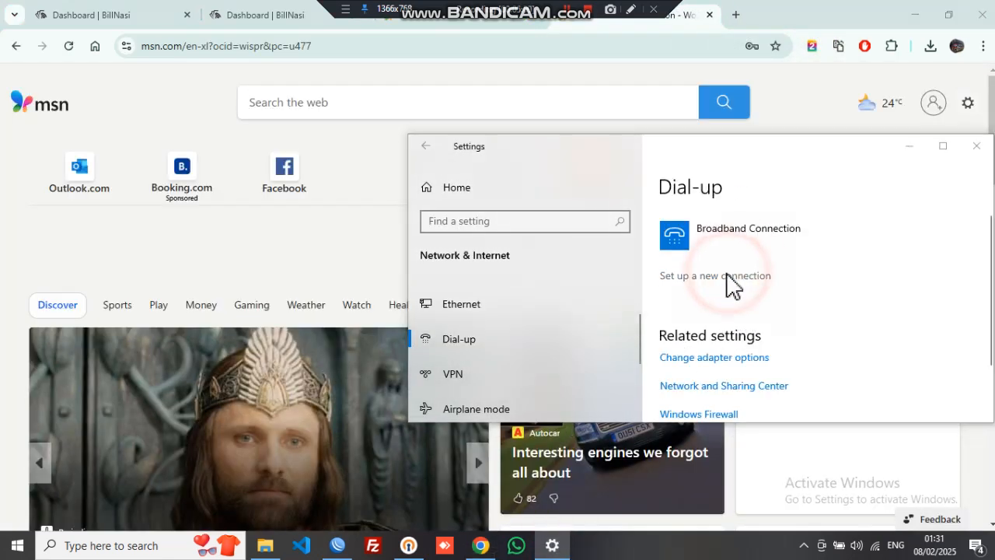
{"action": "left_click", "coordinate": [626, 409]}
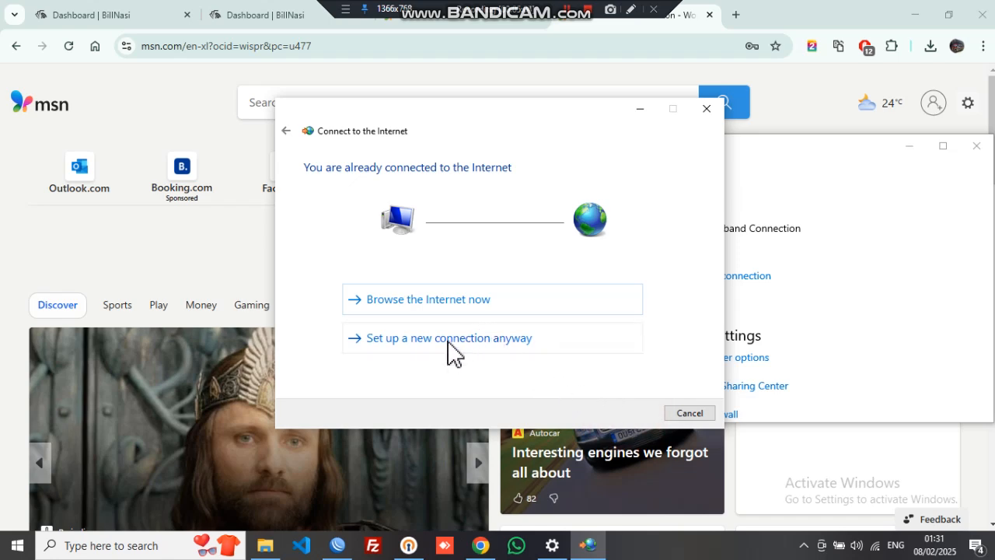
Create and dial a Broadband (PPPoE) connection with the test user's credentials, remembered and shared
{"action": "left_click", "coordinate": [448, 338]}
{"action": "left_click", "coordinate": [629, 412]}
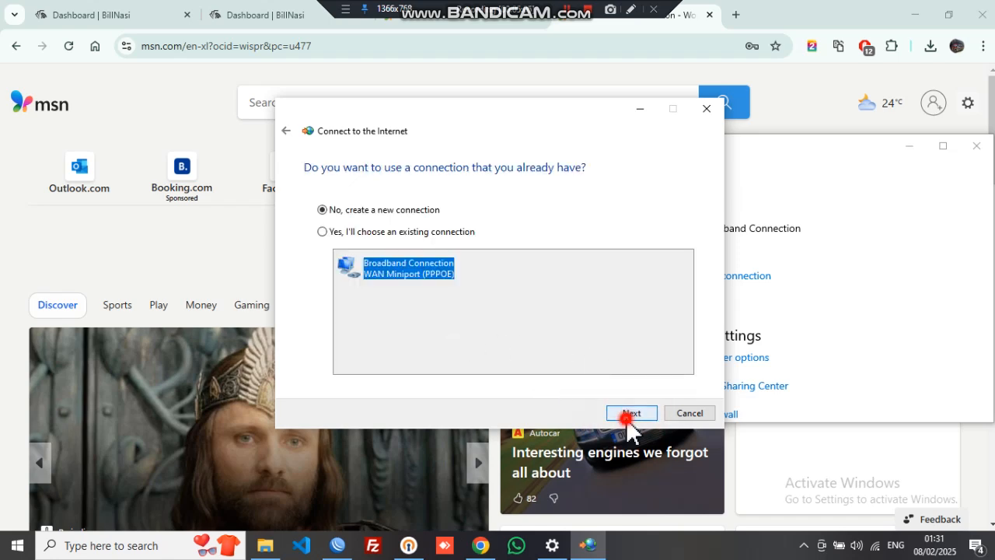
{"action": "left_click", "coordinate": [477, 218]}
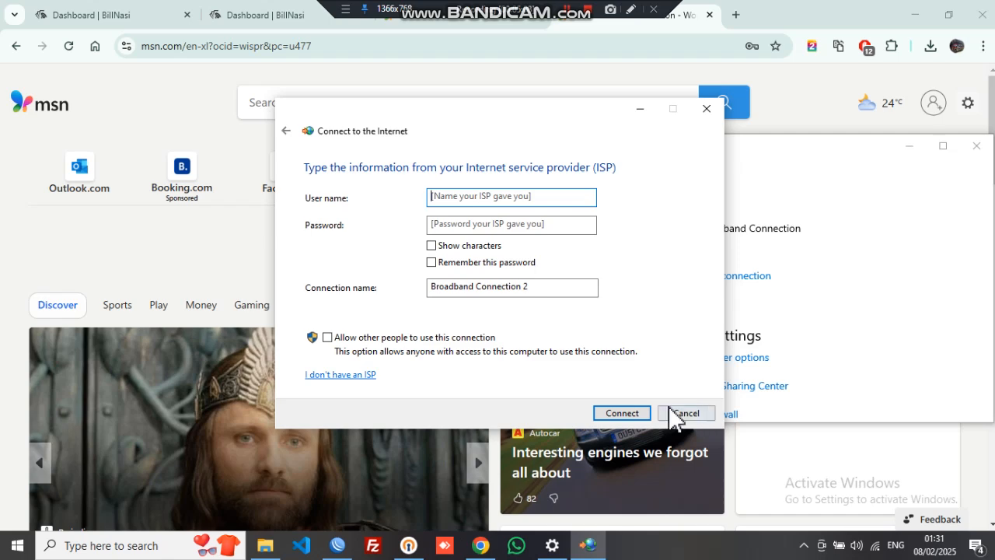
{"action": "left_click", "coordinate": [525, 199]}
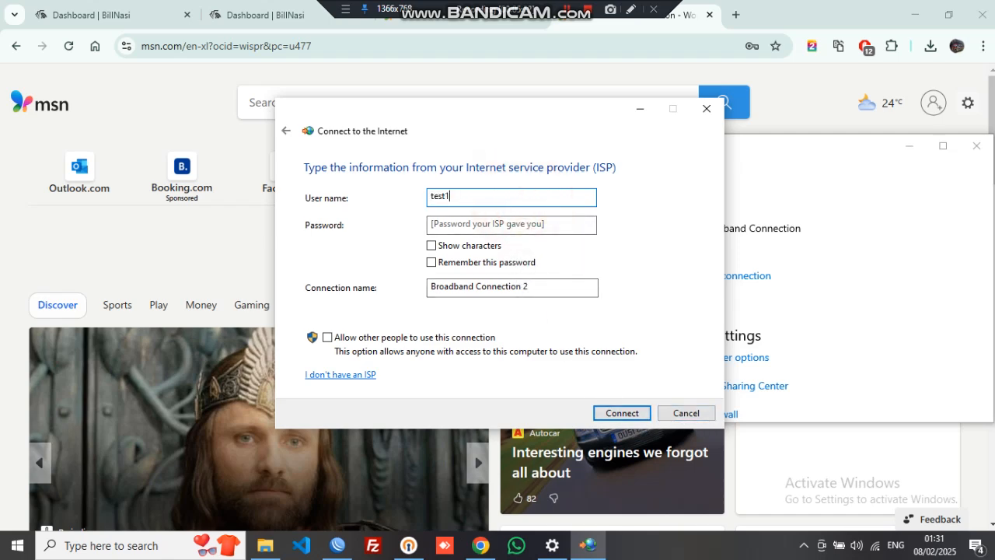
{"action": "left_click", "coordinate": [449, 225]}
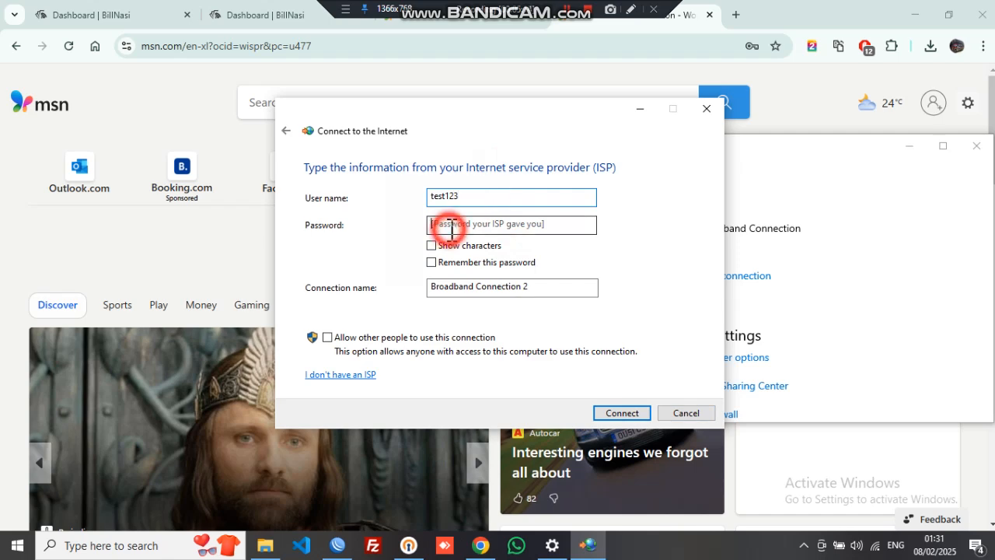
{"action": "type", "text": "t"}
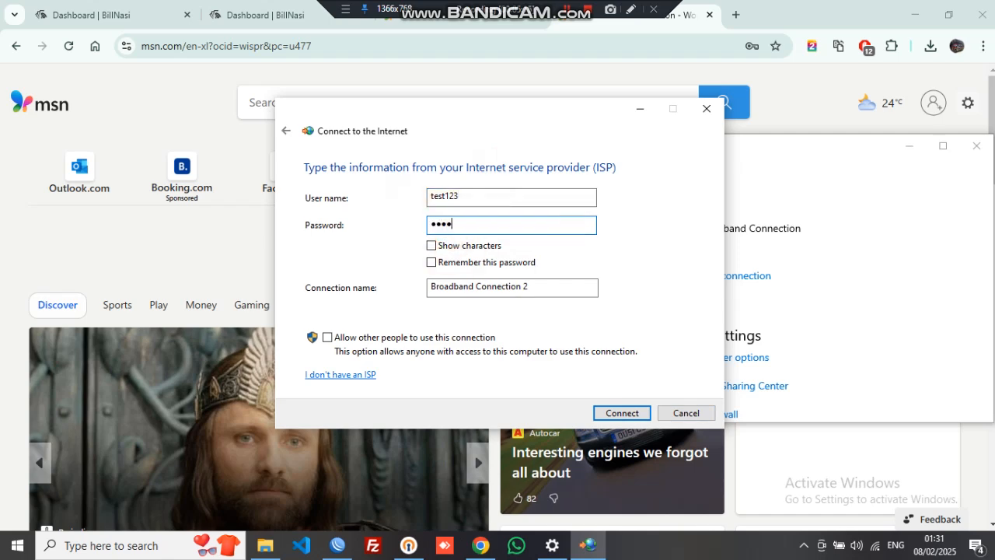
{"action": "left_click", "coordinate": [466, 245]}
{"action": "left_click", "coordinate": [456, 263]}
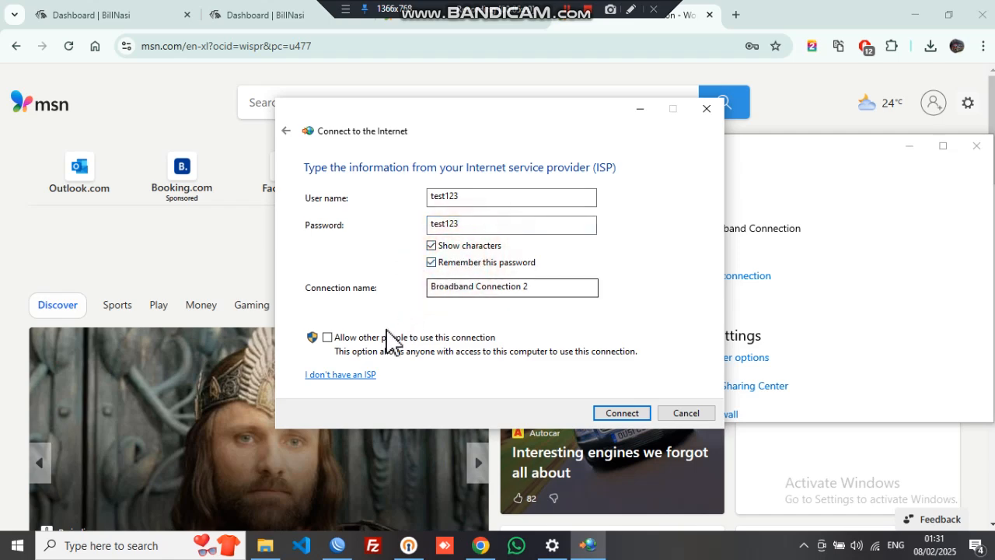
{"action": "left_click", "coordinate": [326, 336]}
{"action": "left_click", "coordinate": [611, 413]}
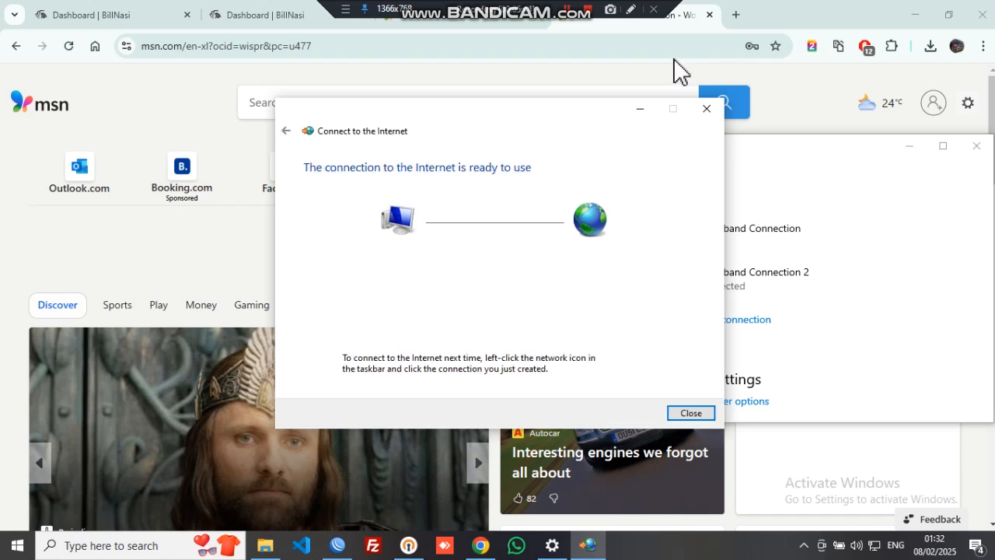
Close the MSN tab in Chrome and expand the Users section of the BillNasi dashboard
{"action": "left_click", "coordinate": [804, 17]}
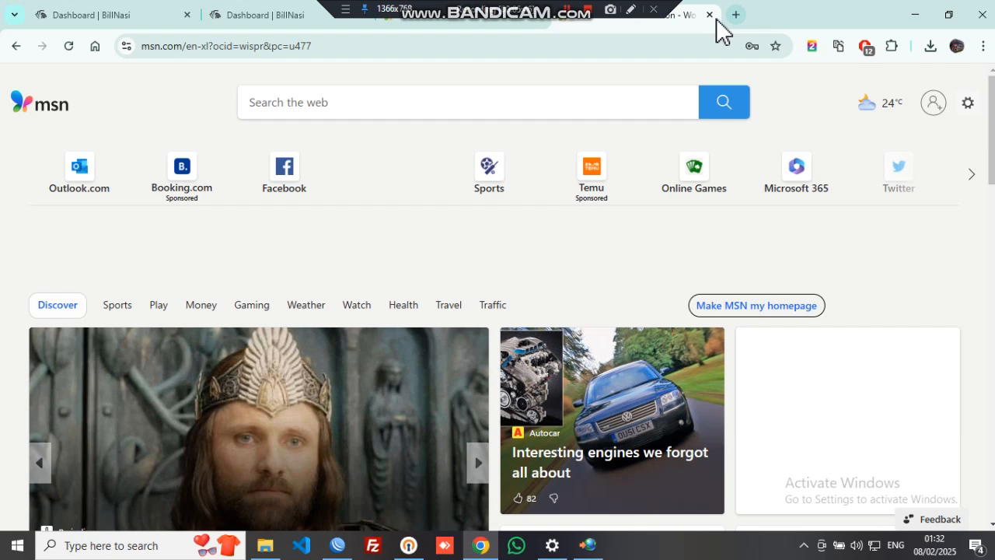
{"action": "left_click", "coordinate": [709, 15]}
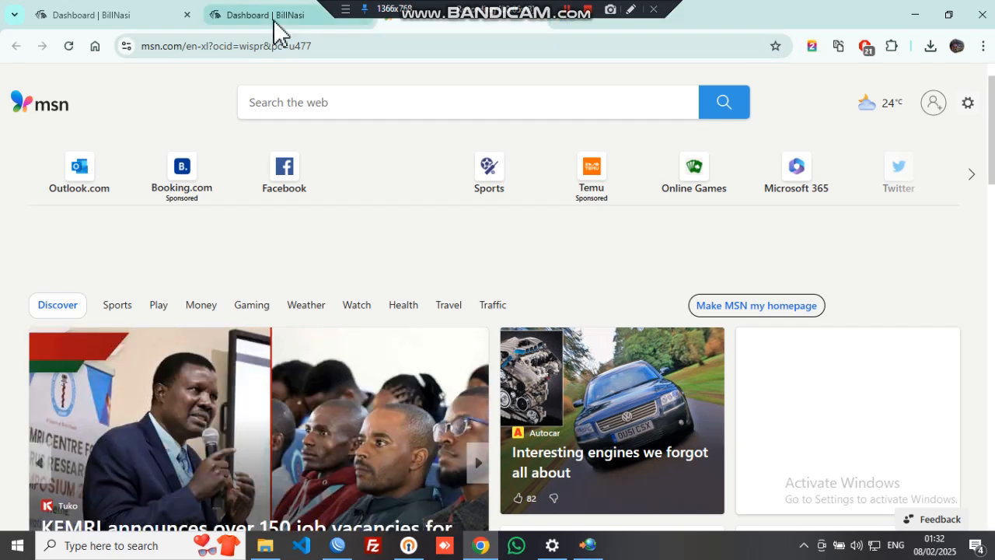
{"action": "key", "text": "ctrl+w"}
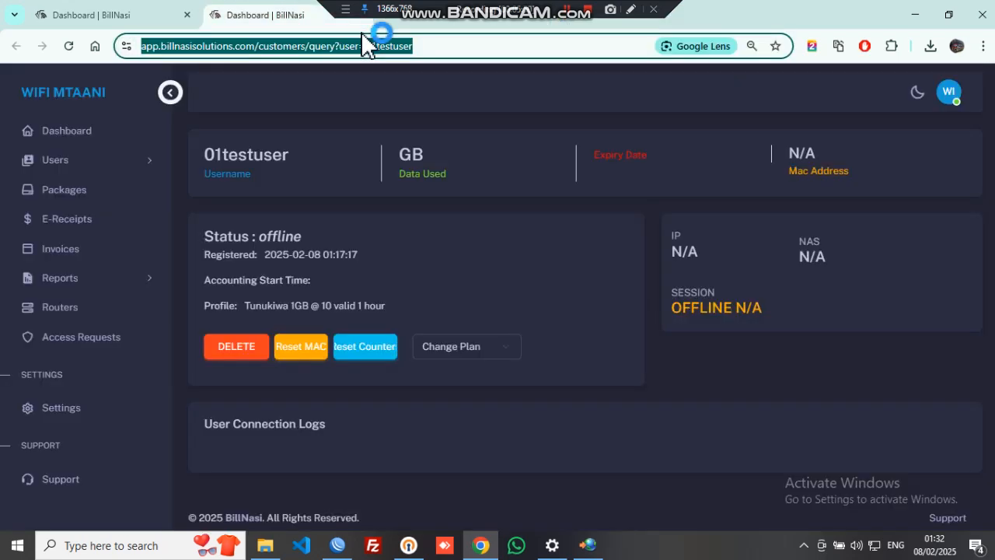
{"action": "left_click", "coordinate": [62, 163]}
Open the test123 customer record from BillNasi's PPPoE clients list
{"action": "left_click", "coordinate": [85, 220]}
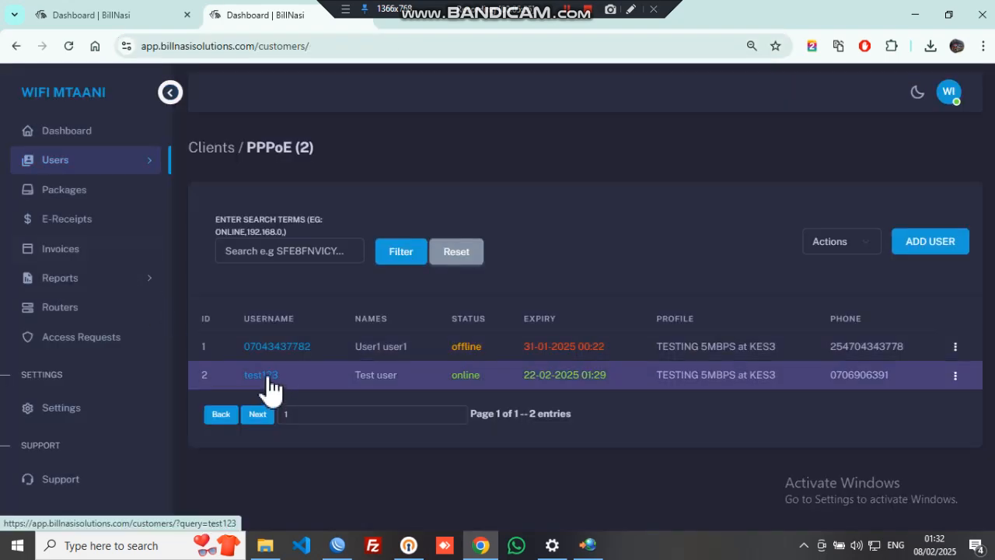
{"action": "left_click", "coordinate": [268, 380]}
{"action": "scroll", "coordinate": [724, 322], "scroll_direction": "down", "scroll_amount": 5}
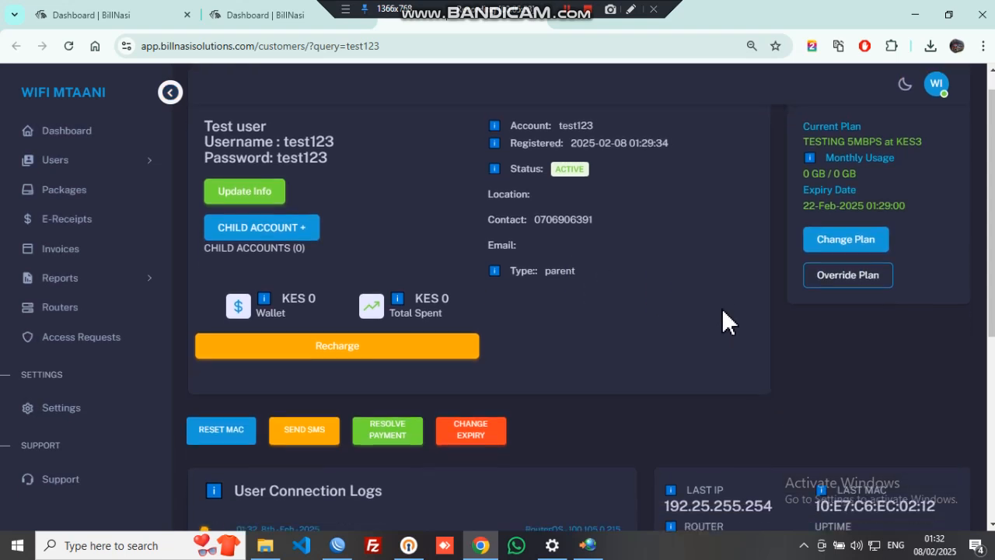
{"action": "scroll", "coordinate": [832, 335], "scroll_direction": "up", "scroll_amount": 2}
Highlight the connection log, router, uptime and online status, then return to the first BillNasi tab
{"action": "mouse_move", "coordinate": [916, 352]}
{"action": "left_mouse_down"}
{"action": "mouse_move", "coordinate": [644, 324]}
{"action": "mouse_move", "coordinate": [718, 362]}
{"action": "mouse_move", "coordinate": [789, 381]}
{"action": "mouse_move", "coordinate": [900, 358]}
{"action": "left_mouse_up"}
{"action": "left_click", "coordinate": [788, 369]}
{"action": "scroll", "coordinate": [759, 357], "scroll_direction": "up", "scroll_amount": 3}
{"action": "scroll", "coordinate": [755, 354], "scroll_direction": "up", "scroll_amount": 1}
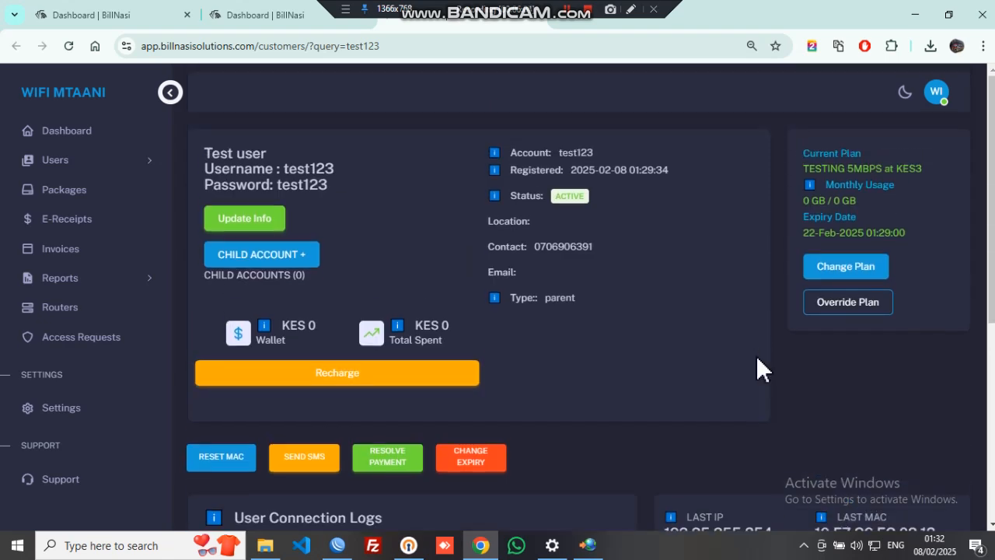
{"action": "scroll", "coordinate": [756, 354], "scroll_direction": "down", "scroll_amount": 4}
{"action": "scroll", "coordinate": [756, 354], "scroll_direction": "up", "scroll_amount": 2}
{"action": "left_click", "coordinate": [823, 381]}
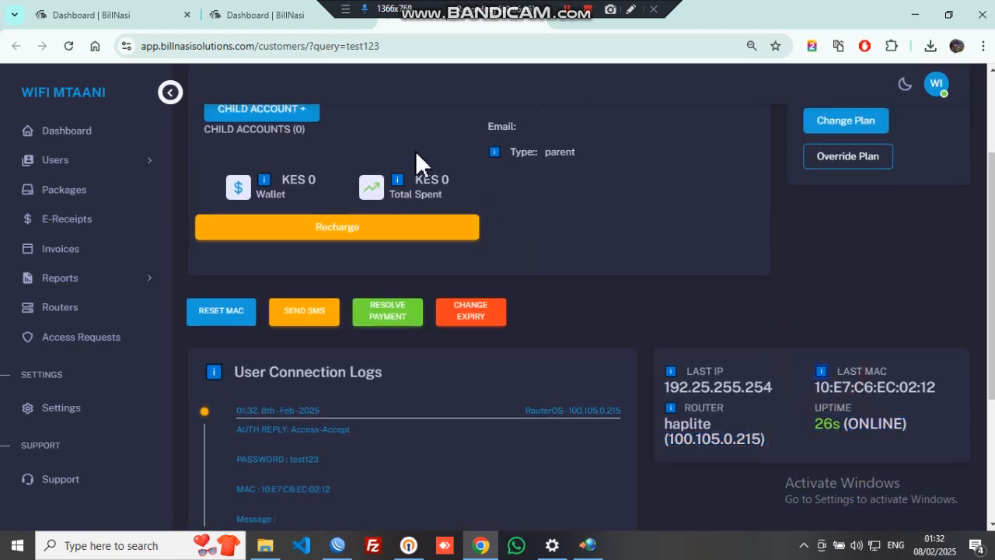
{"action": "left_click", "coordinate": [149, 17]}
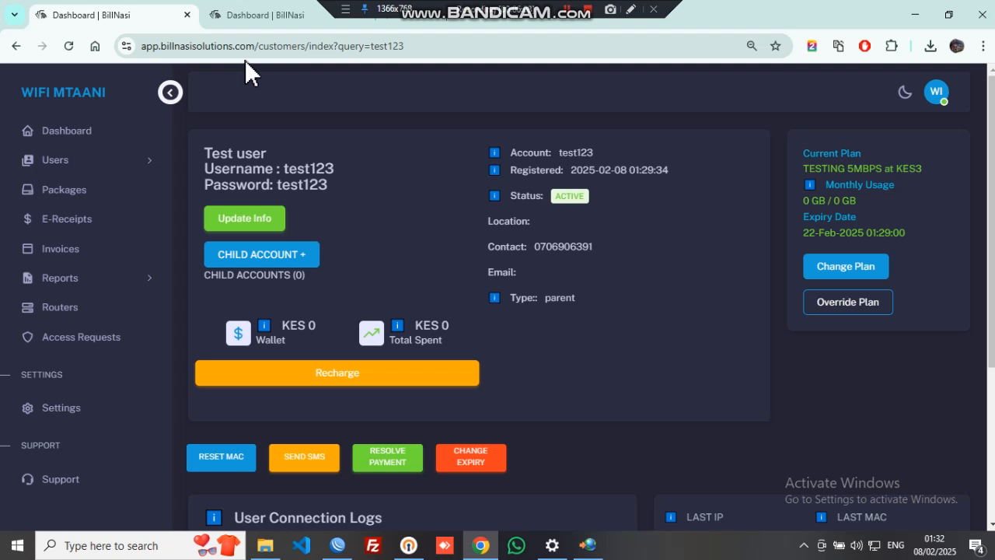
Load the fast.com speed test from the address bar
{"action": "left_click", "coordinate": [262, 46]}
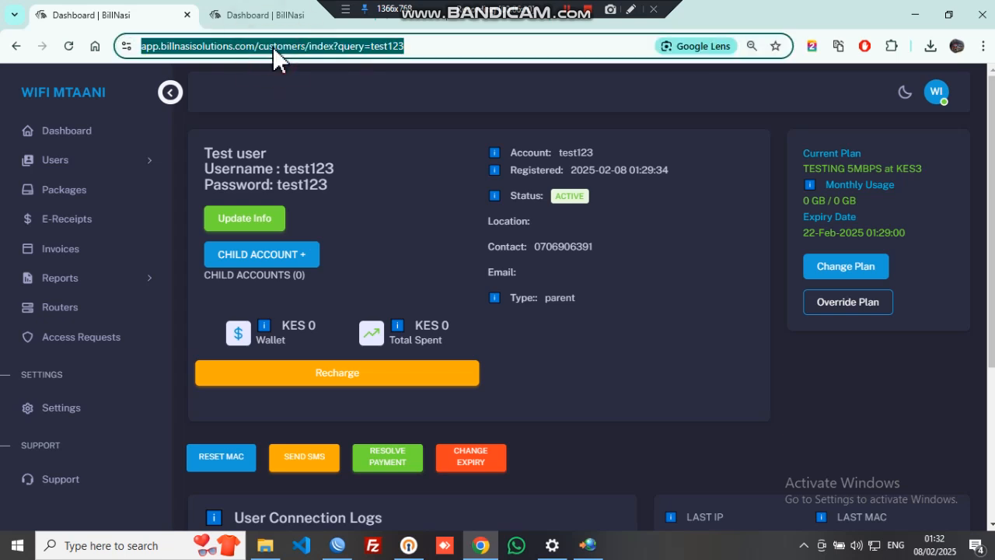
{"action": "type", "text": "fast.com"}
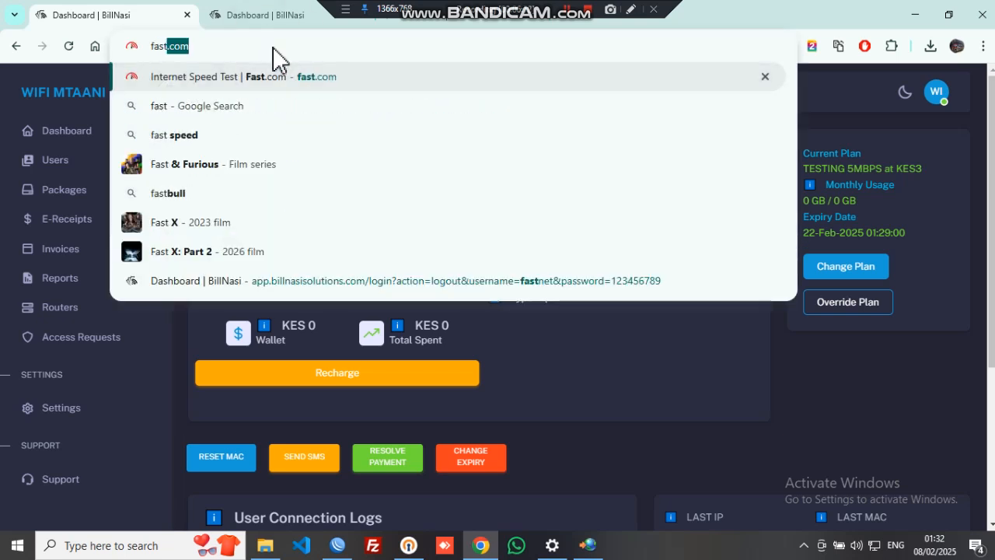
{"action": "key", "text": "Return"}
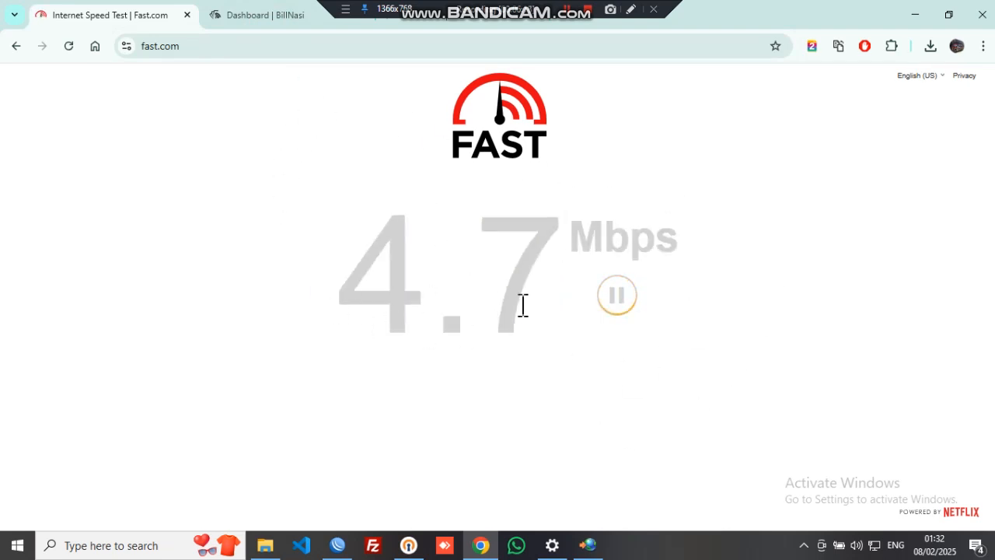
Highlight the TESTING 5MBPS at KES3 plan on the test user's page, then view the 4.7 Mbps result
{"action": "left_click", "coordinate": [220, 14]}
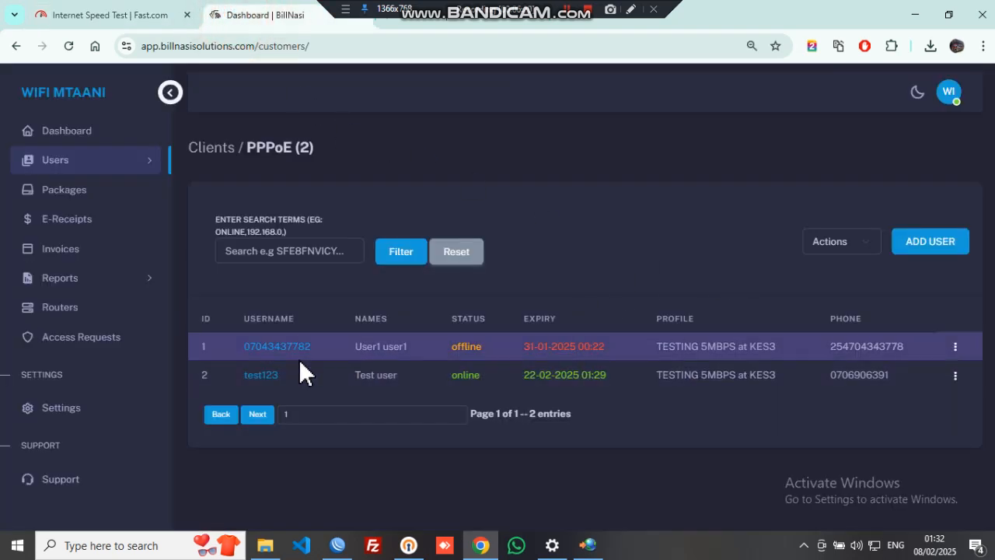
{"action": "left_click", "coordinate": [258, 374]}
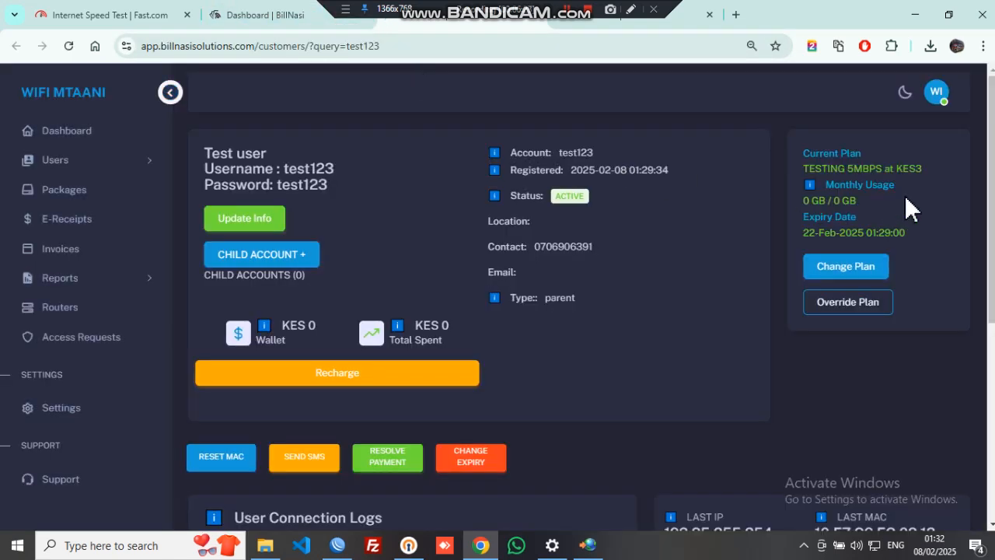
{"action": "left_click_drag", "start_coordinate": [929, 166], "coordinate": [803, 177]}
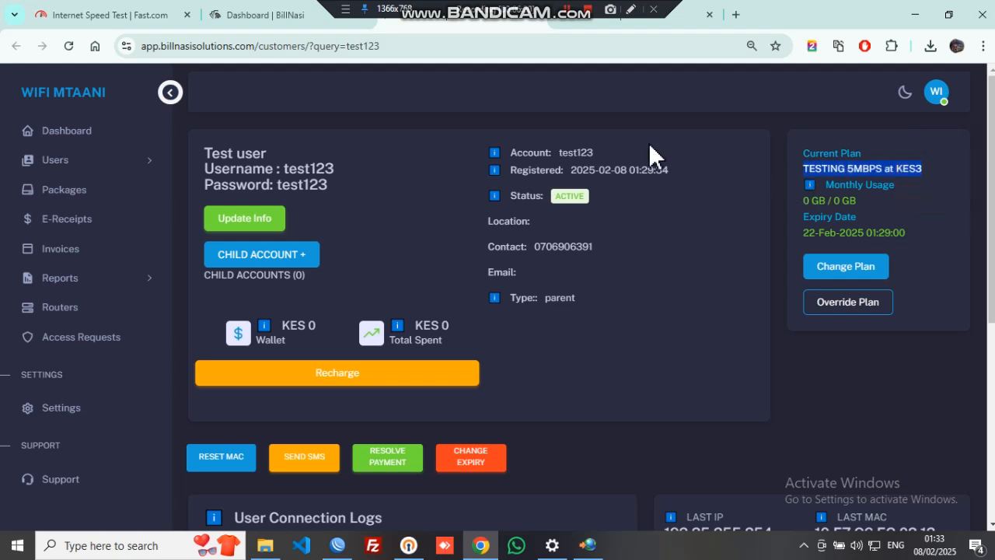
{"action": "left_click", "coordinate": [61, 13]}
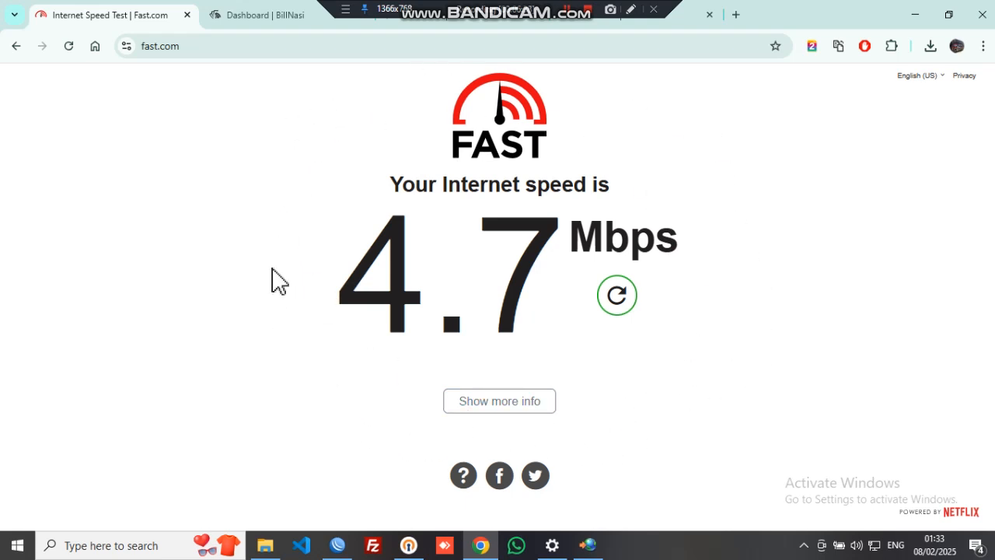
Show test123's PPP active connection at 192.25.255.254, widening the Caller ID and Service columns
{"action": "left_click", "coordinate": [342, 548]}
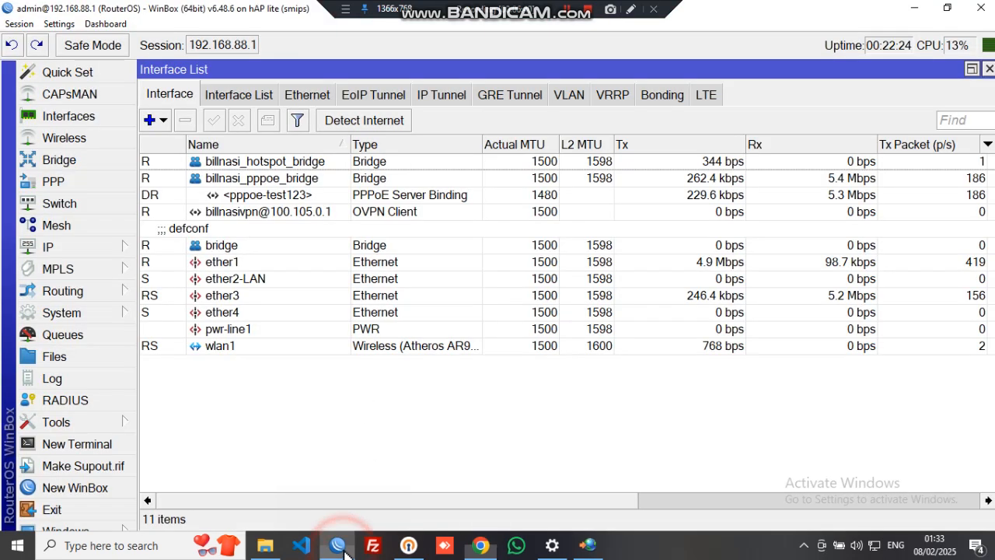
{"action": "left_click", "coordinate": [269, 196]}
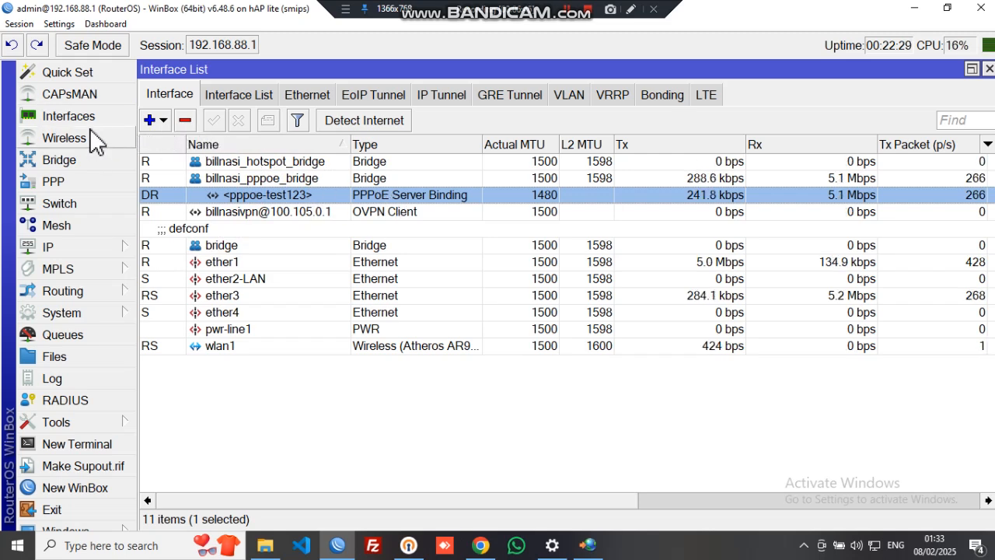
{"action": "left_click", "coordinate": [77, 163]}
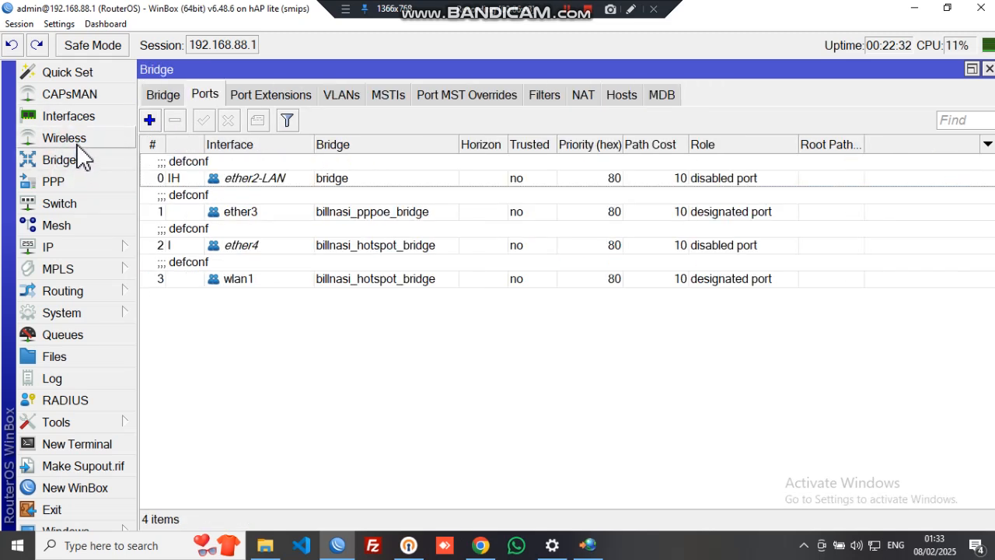
{"action": "left_click", "coordinate": [74, 180]}
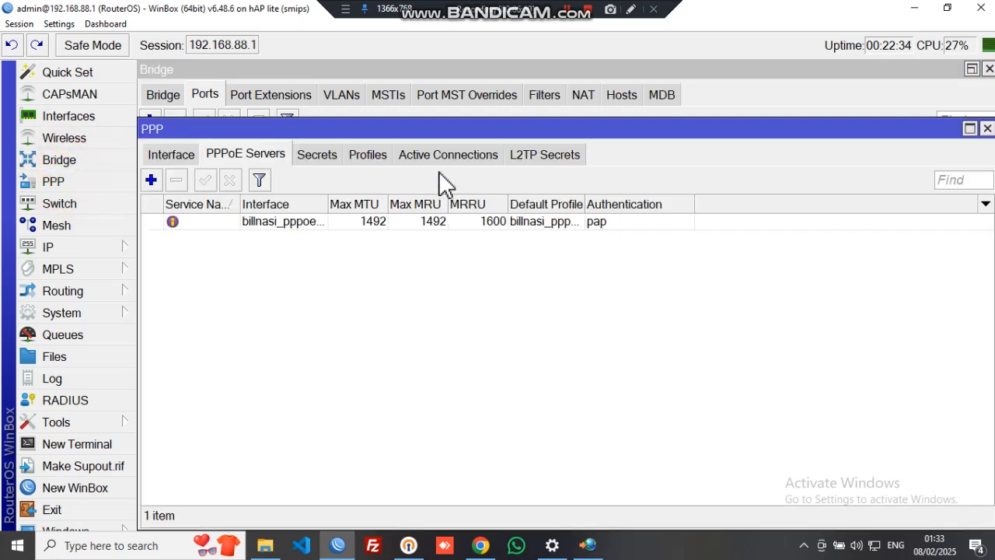
{"action": "left_click", "coordinate": [441, 160]}
{"action": "left_click", "coordinate": [359, 224]}
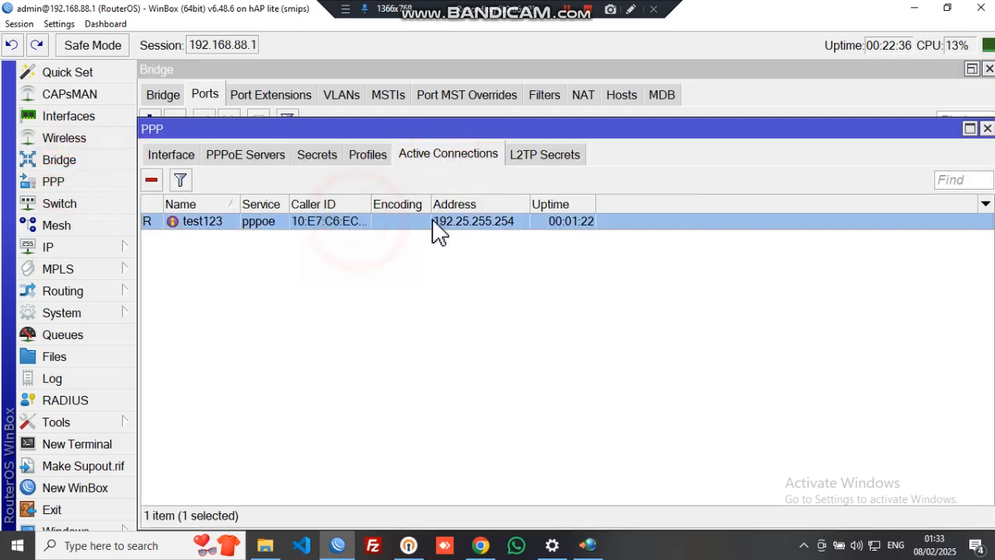
{"action": "left_click_drag", "start_coordinate": [371, 201], "coordinate": [429, 201]}
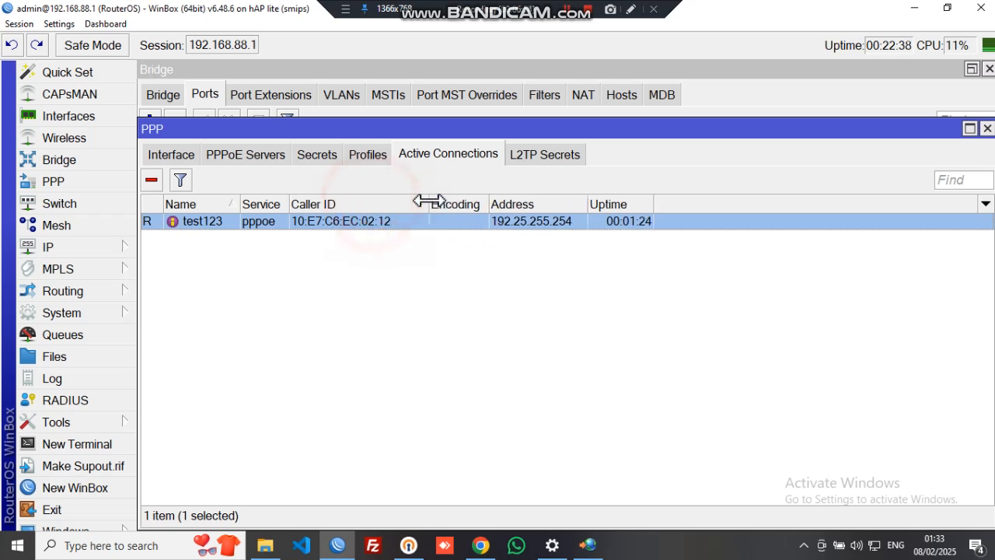
{"action": "left_click_drag", "start_coordinate": [289, 201], "coordinate": [366, 200]}
{"action": "mouse_move", "coordinate": [247, 202]}
{"action": "left_mouse_down"}
{"action": "mouse_move", "coordinate": [282, 209]}
{"action": "mouse_move", "coordinate": [240, 200]}
{"action": "mouse_move", "coordinate": [265, 202]}
{"action": "left_mouse_up"}
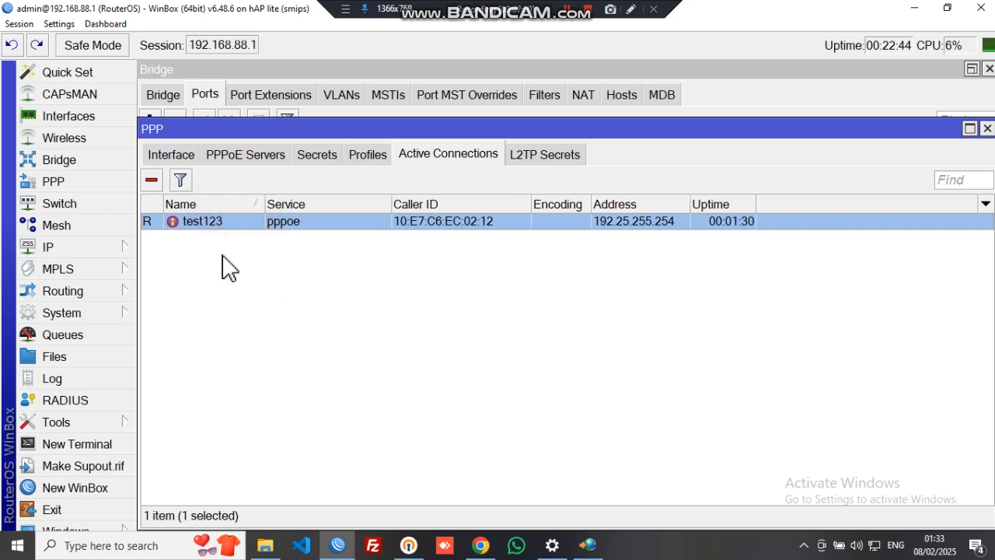
{"action": "left_click", "coordinate": [217, 222]}
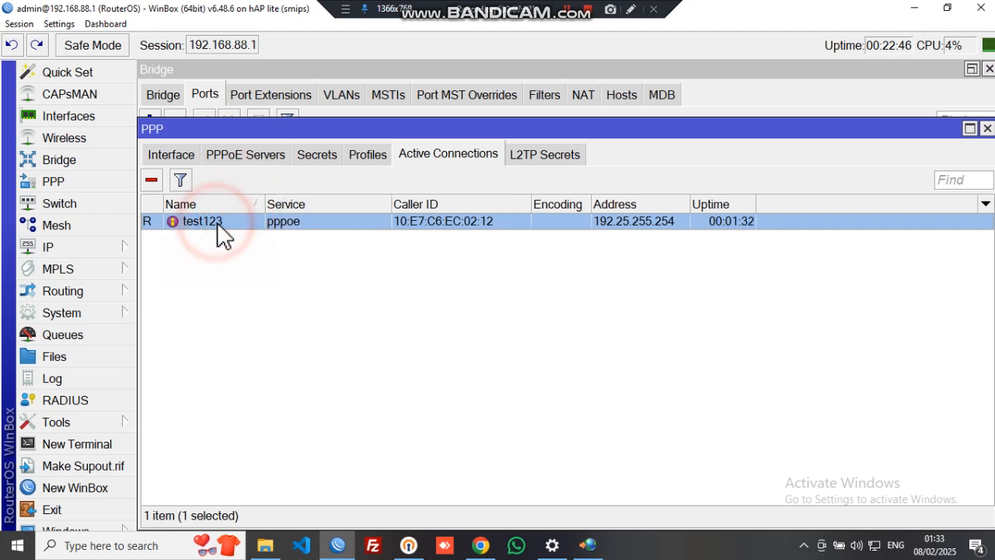
Close the Connect to the Internet wizard and nudge the PPP window into place
{"action": "left_click", "coordinate": [573, 554]}
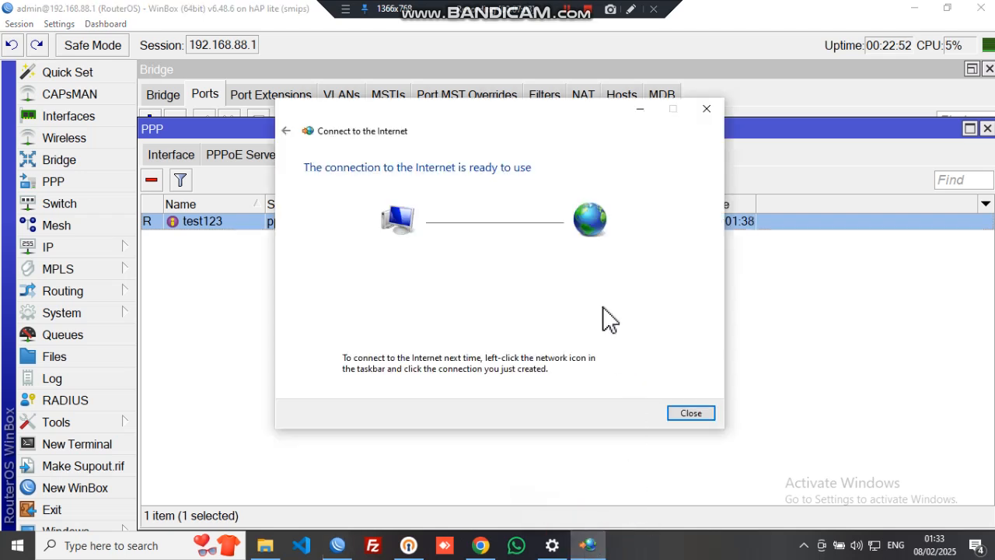
{"action": "left_click", "coordinate": [705, 113]}
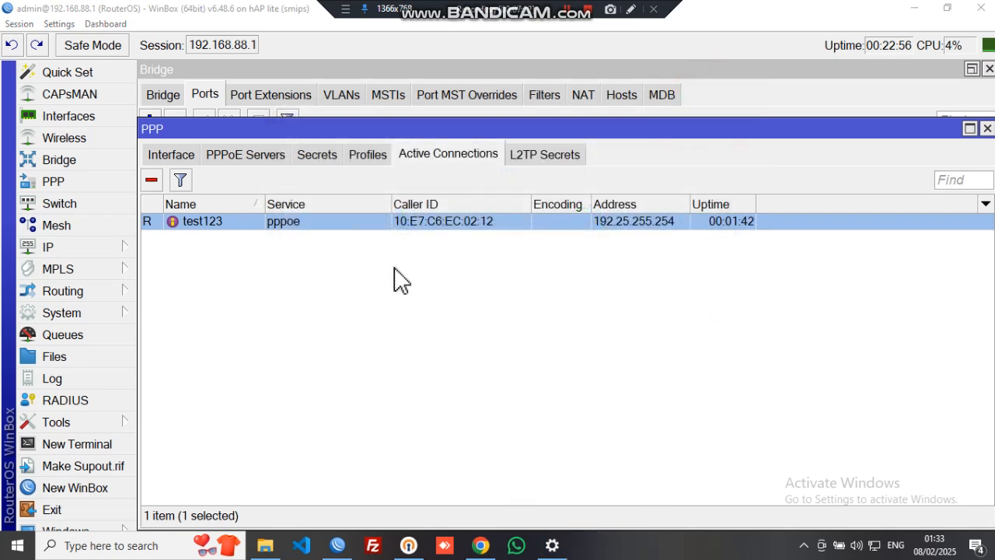
{"action": "left_click", "coordinate": [602, 132]}
{"action": "mouse_move", "coordinate": [603, 132]}
{"action": "left_mouse_down"}
{"action": "mouse_move", "coordinate": [649, 331]}
{"action": "mouse_move", "coordinate": [611, 130]}
{"action": "left_mouse_up"}
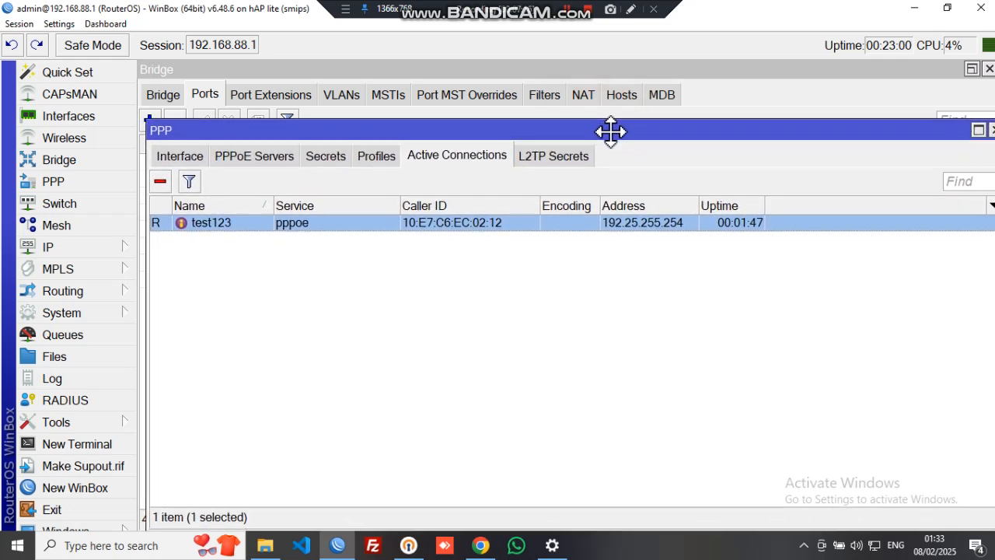
{"action": "left_click", "coordinate": [265, 545]}
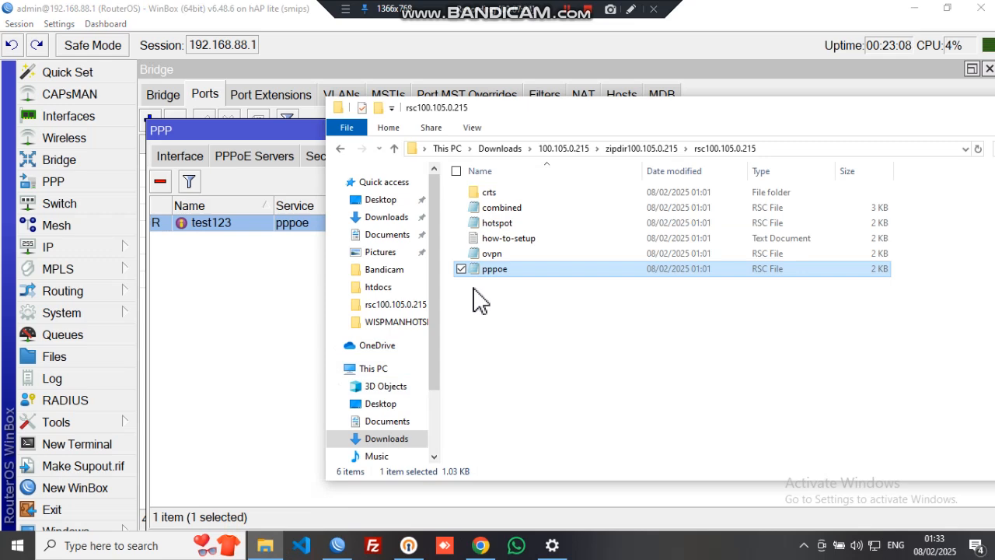
{"action": "left_click", "coordinate": [522, 271]}
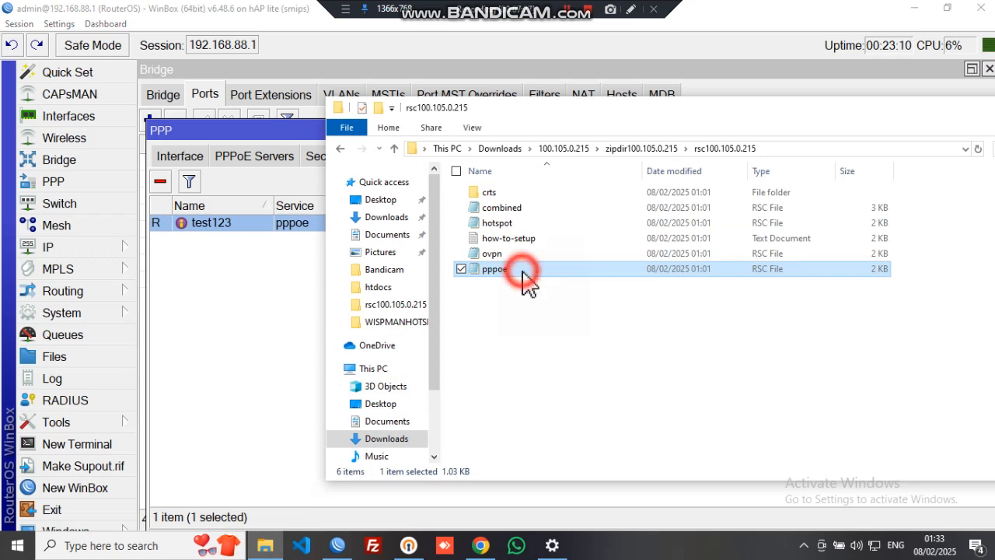
{"action": "double_click", "coordinate": [522, 271]}
{"action": "left_click", "coordinate": [521, 276]}
{"action": "right_click", "coordinate": [521, 276]}
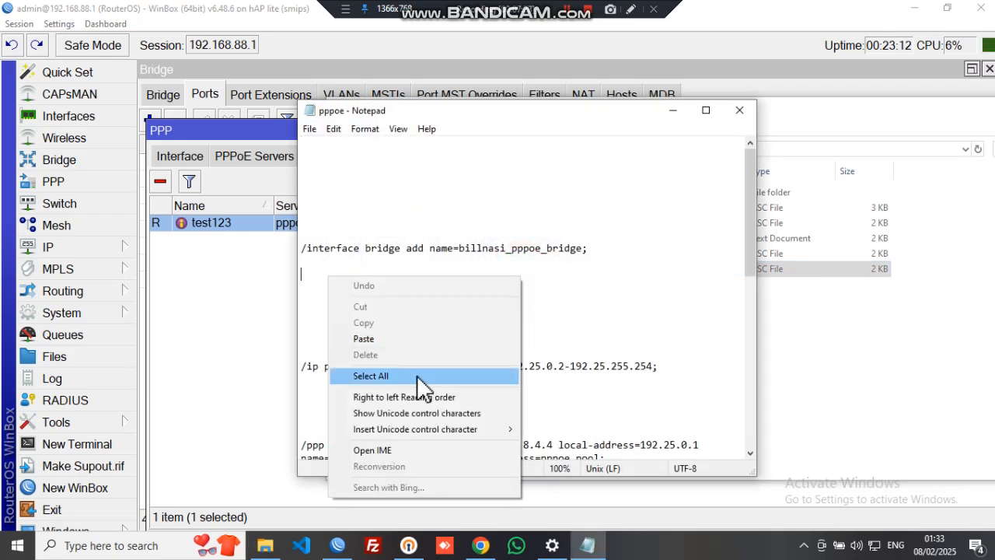
{"action": "left_click", "coordinate": [397, 376]}
{"action": "left_click", "coordinate": [740, 109]}
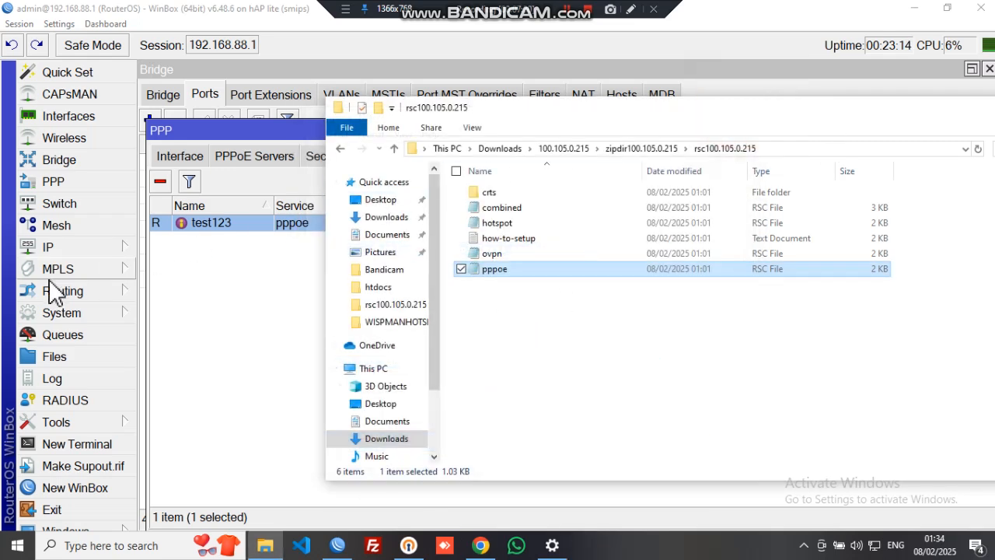
{"action": "left_click", "coordinate": [62, 312]}
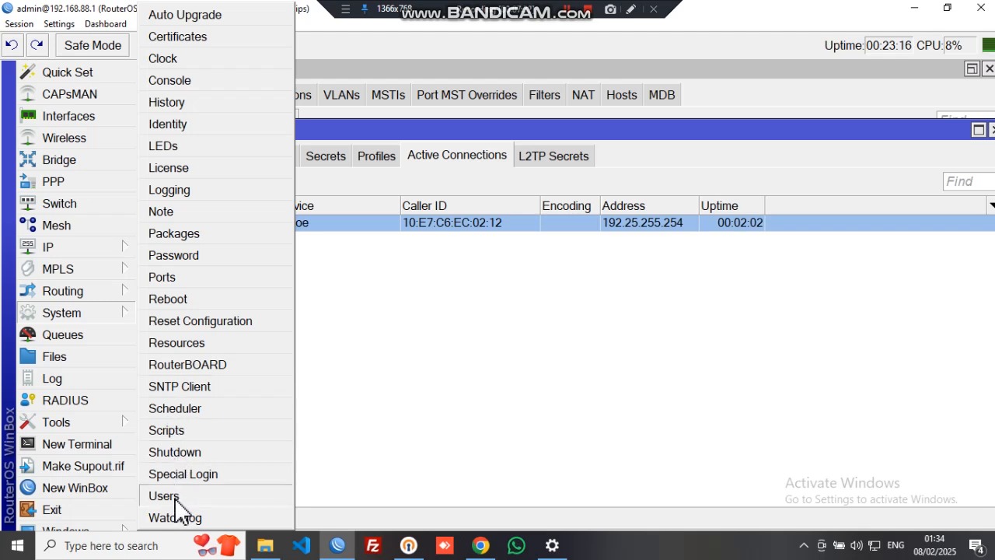
{"action": "left_click", "coordinate": [198, 429]}
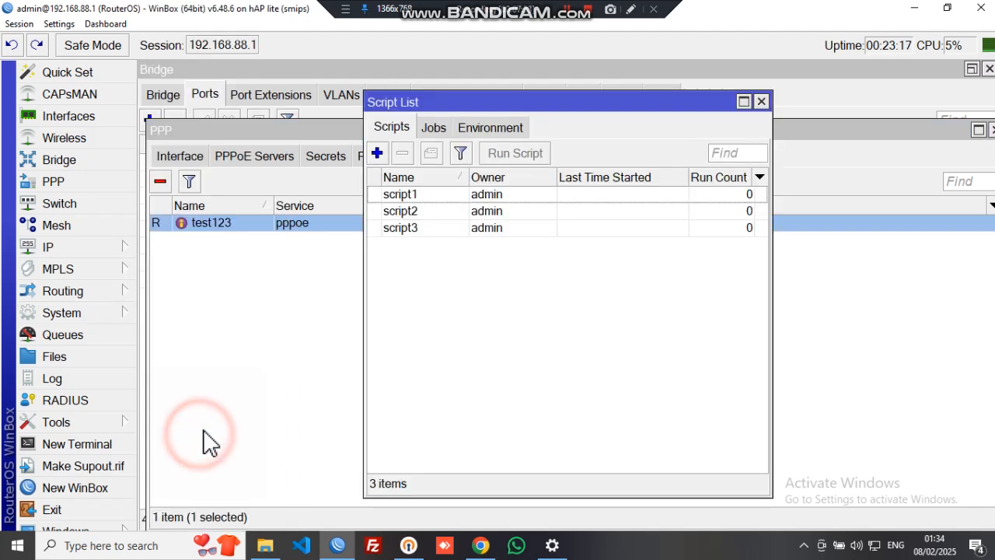
{"action": "left_click", "coordinate": [377, 153]}
{"action": "left_click", "coordinate": [577, 440]}
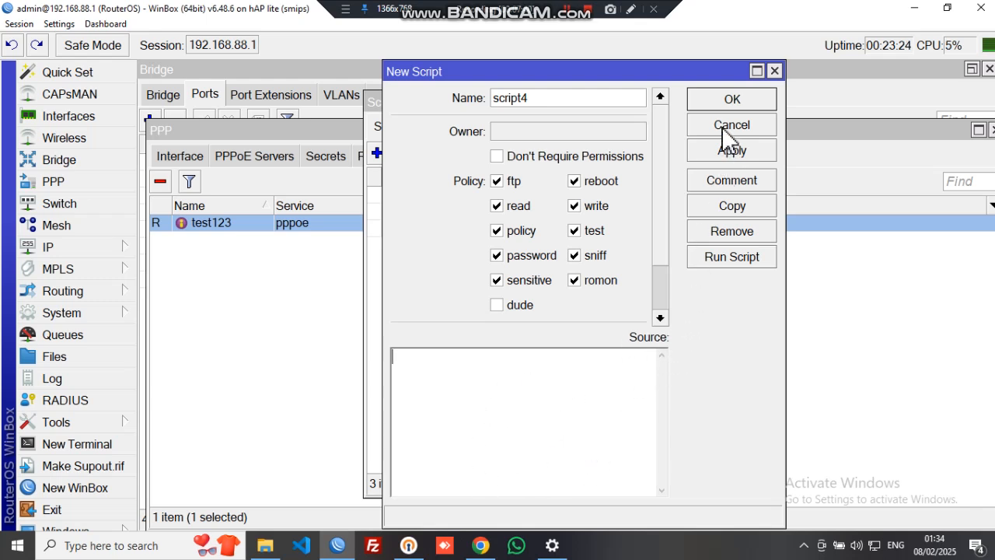
{"action": "left_click", "coordinate": [774, 71]}
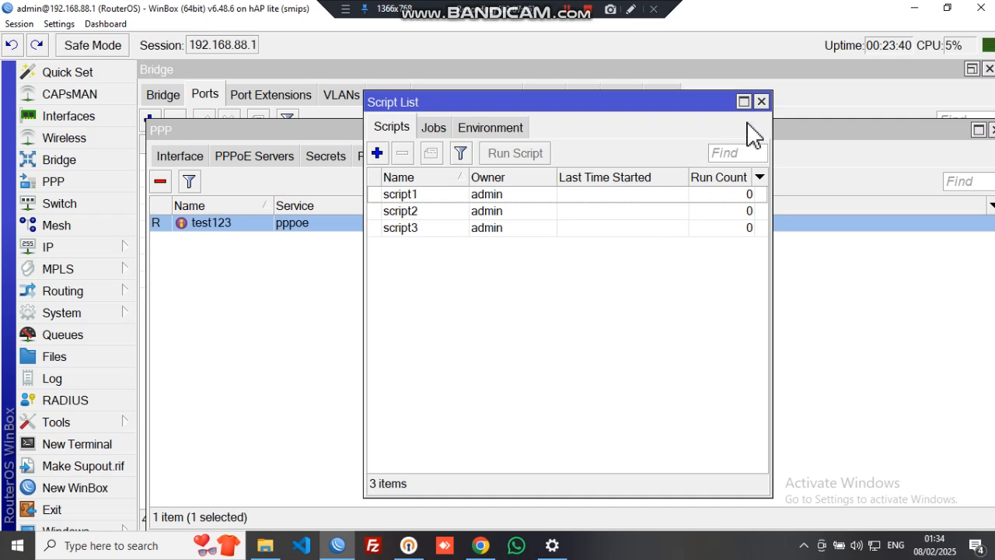
{"action": "left_click", "coordinate": [761, 102]}
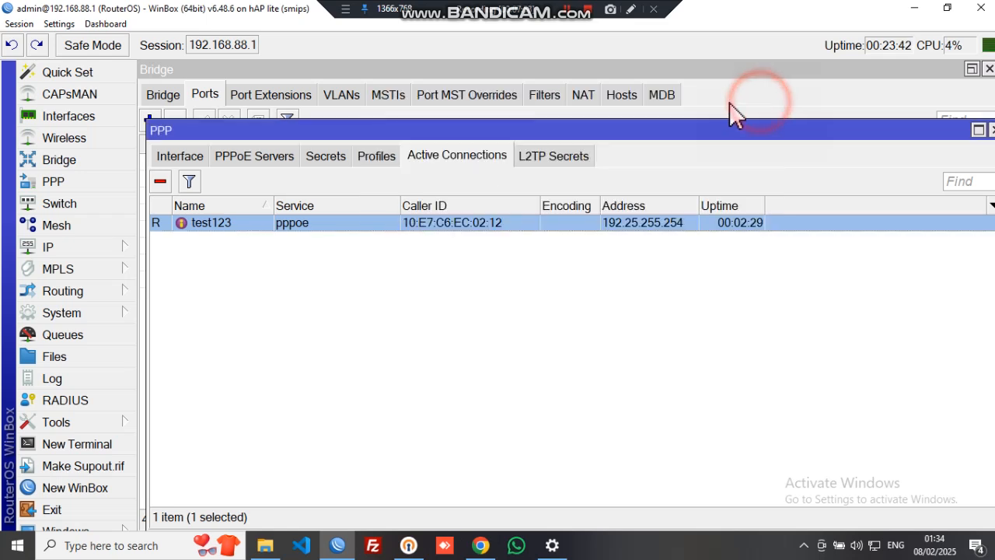
Inspect Bridge Ports: ether3 on billnasi_pppoe_bridge, ether4 and wlan1 on billnasi_hotspot_bridge
{"action": "left_click", "coordinate": [43, 161]}
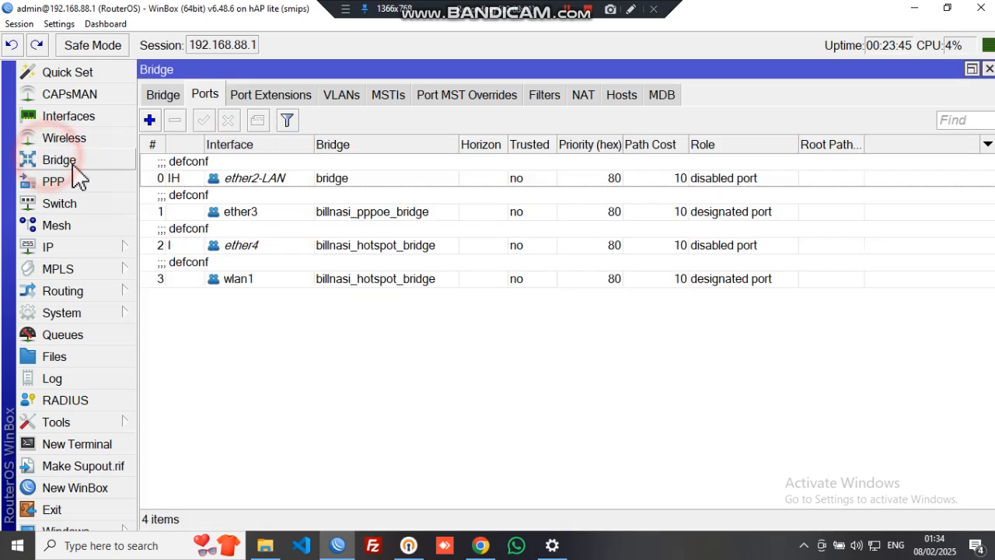
{"action": "left_click", "coordinate": [398, 253]}
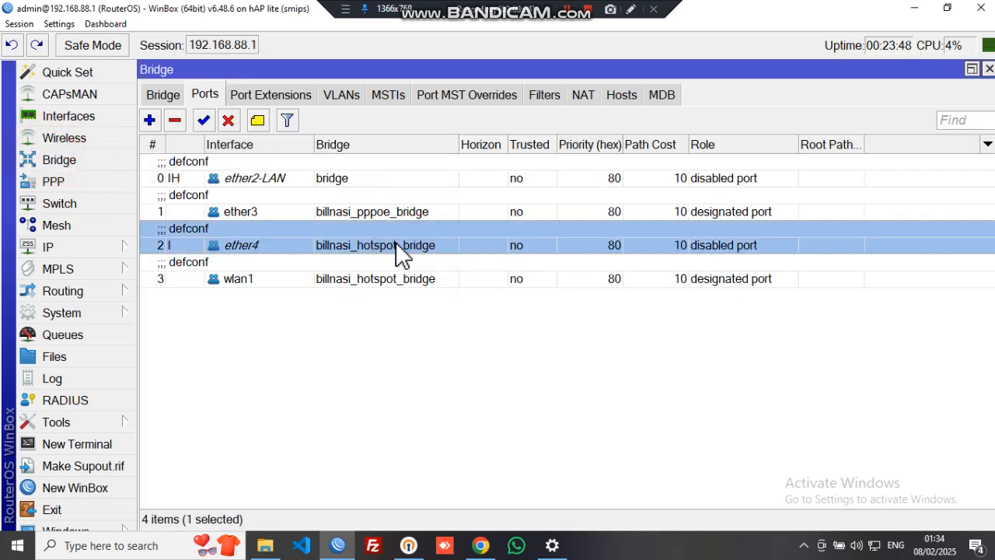
{"action": "left_click", "coordinate": [403, 214]}
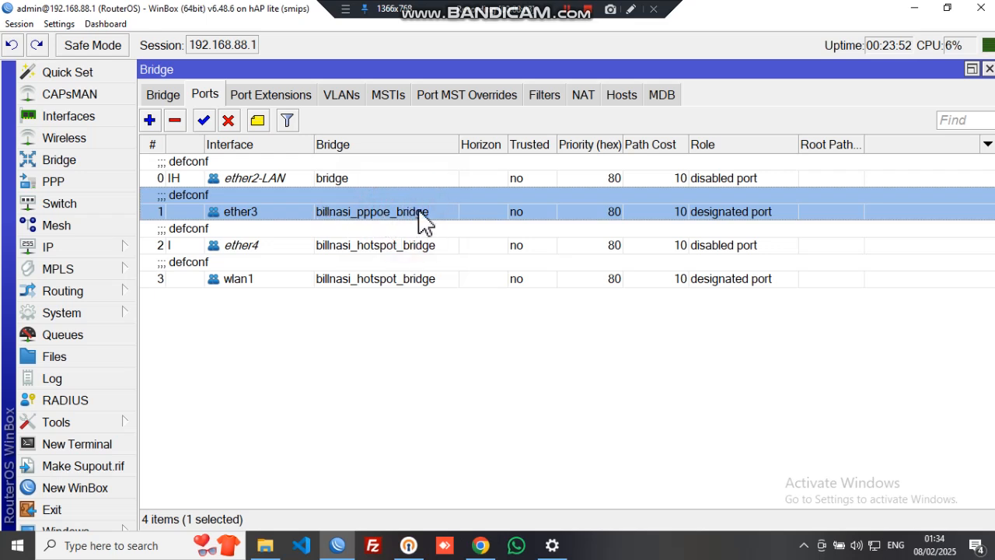
{"action": "left_click", "coordinate": [386, 243]}
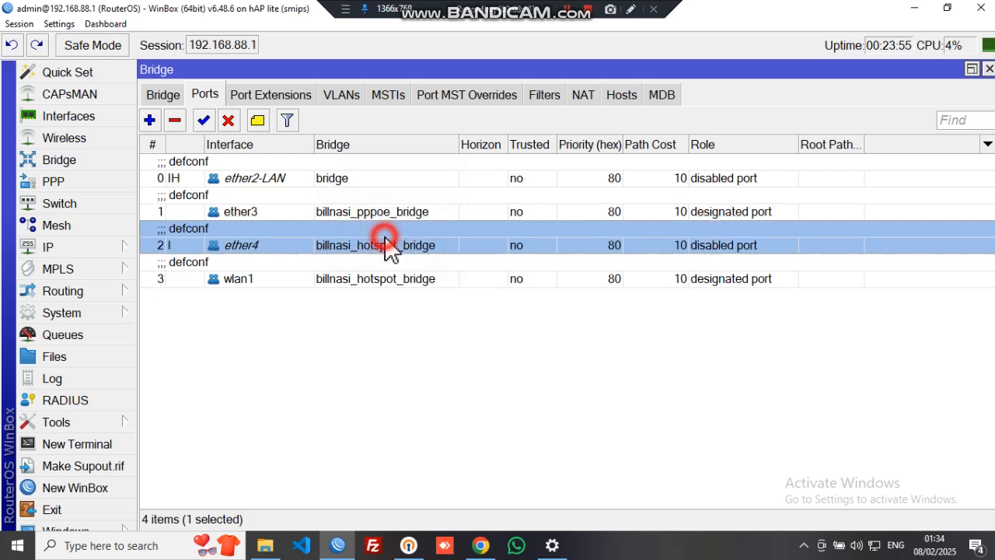
{"action": "left_click", "coordinate": [390, 283]}
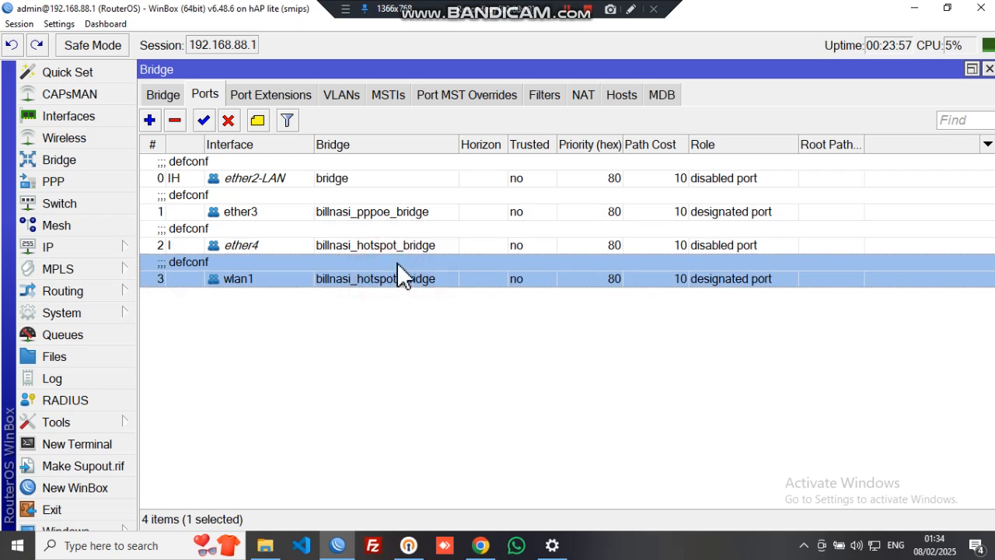
{"action": "left_click", "coordinate": [262, 246]}
{"action": "left_click", "coordinate": [264, 280]}
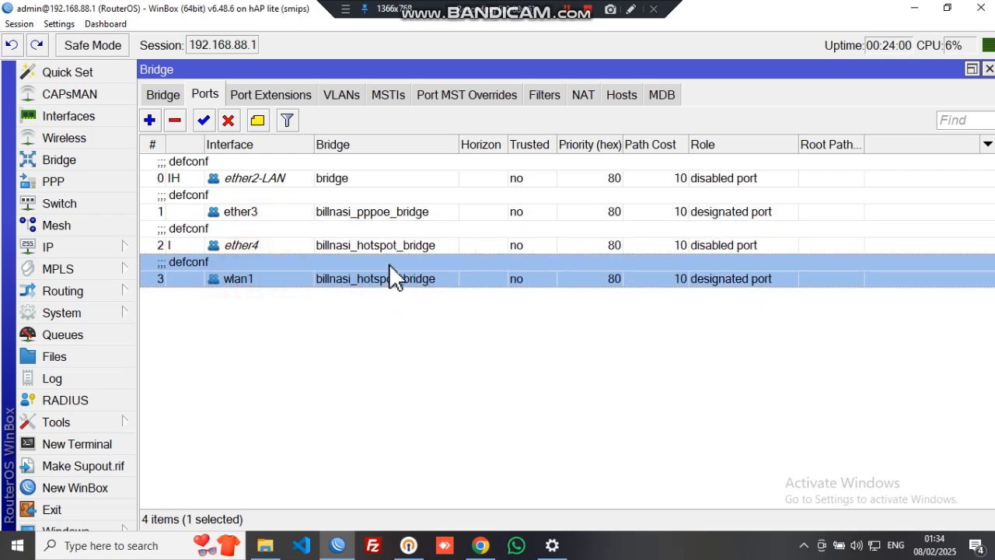